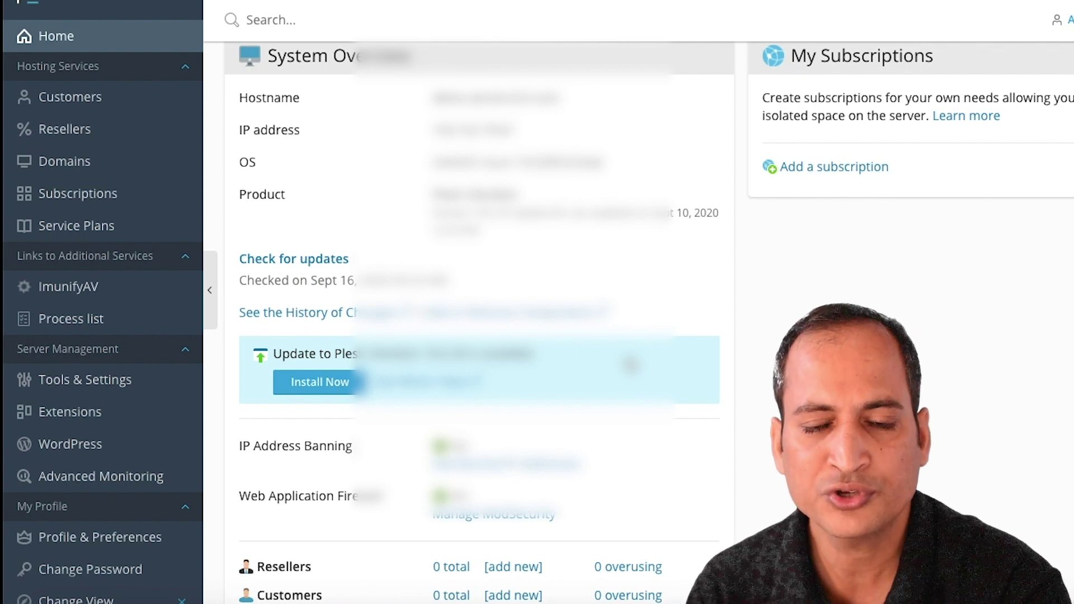
Open the Adding New Customer form from the Customers page and review its empty contact fields.
{"action": "scroll", "coordinate": [479, 313], "scroll_direction": "down", "scroll_amount": 3}
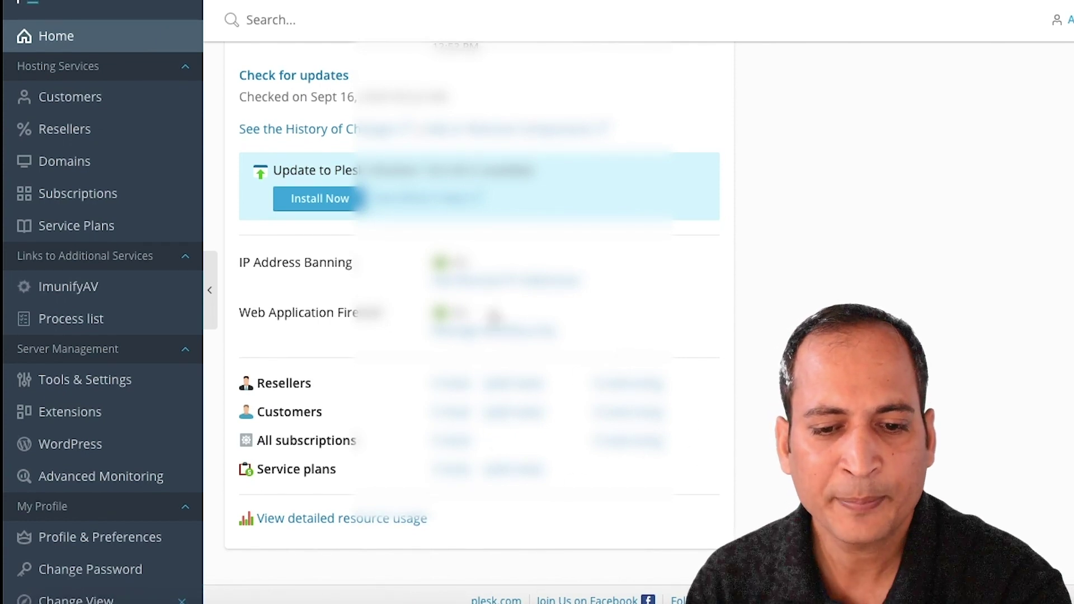
{"action": "left_click", "coordinate": [94, 103]}
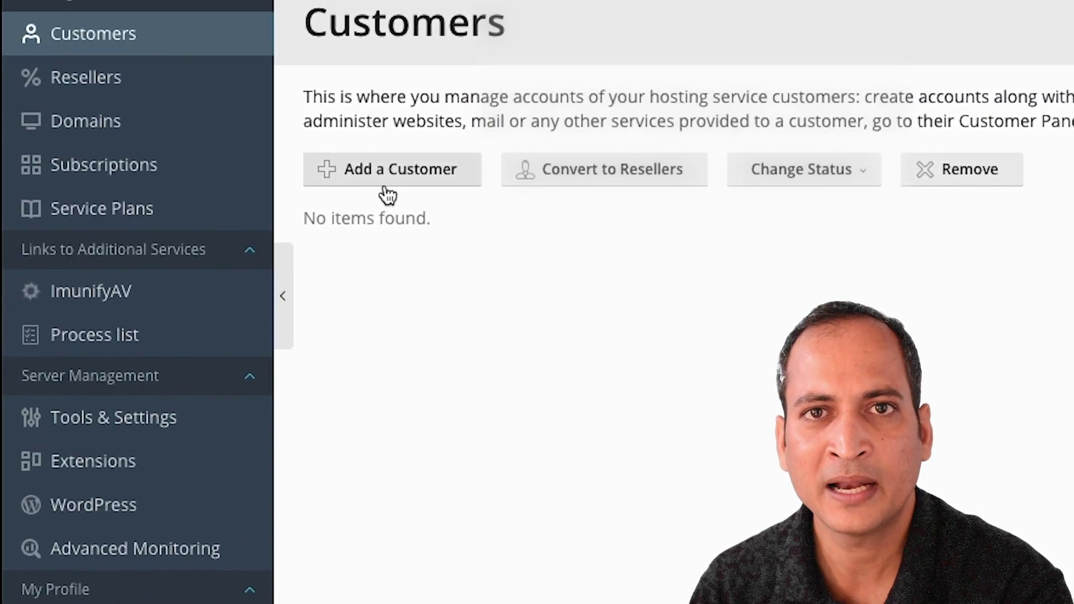
{"action": "left_click", "coordinate": [439, 171]}
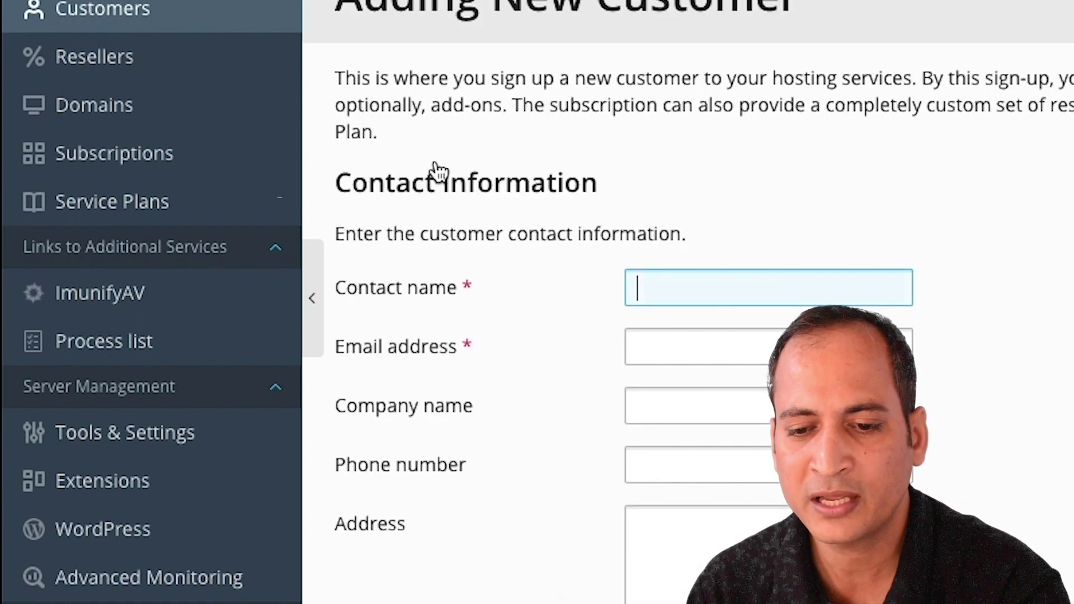
{"action": "scroll", "coordinate": [588, 391], "scroll_direction": "down", "scroll_amount": 5}
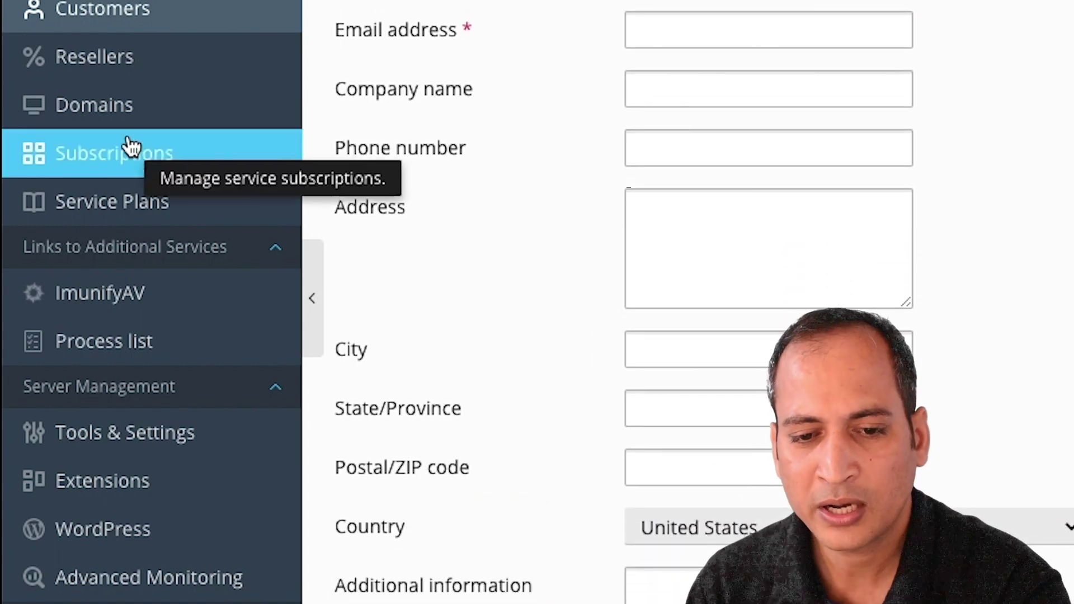
Open the Adding New Domain Name form from Domains and scroll through its settings.
{"action": "left_click", "coordinate": [106, 118]}
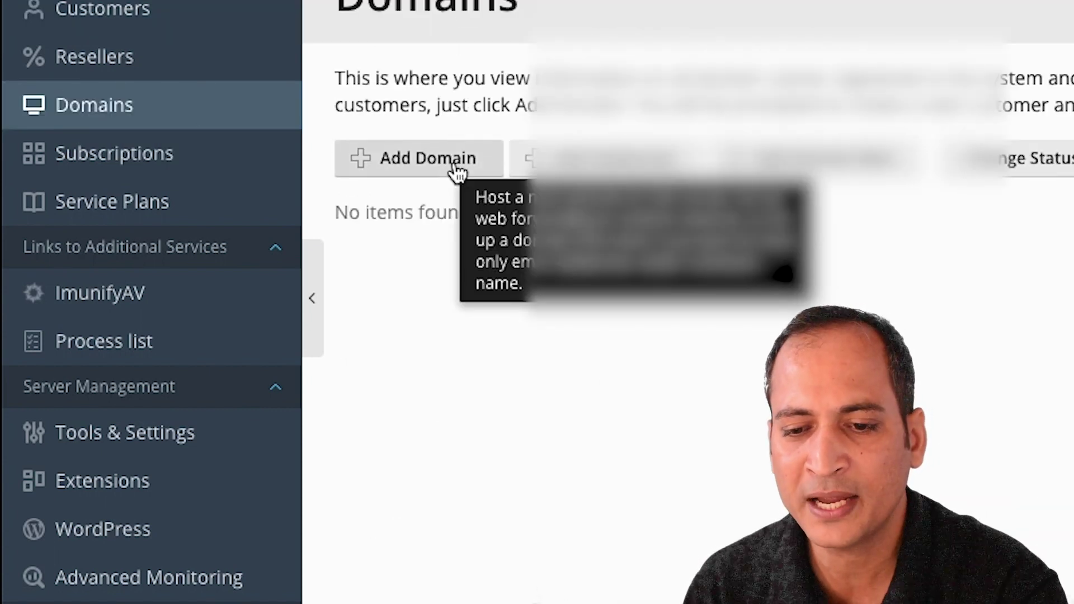
{"action": "left_click", "coordinate": [457, 173]}
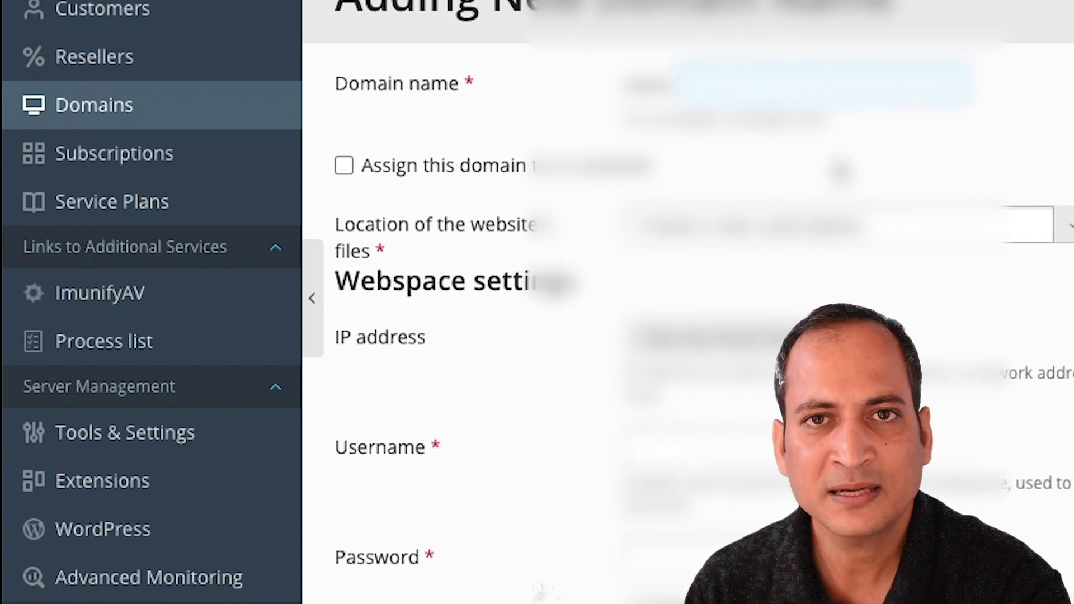
{"action": "scroll", "coordinate": [688, 302], "scroll_direction": "down", "scroll_amount": 1}
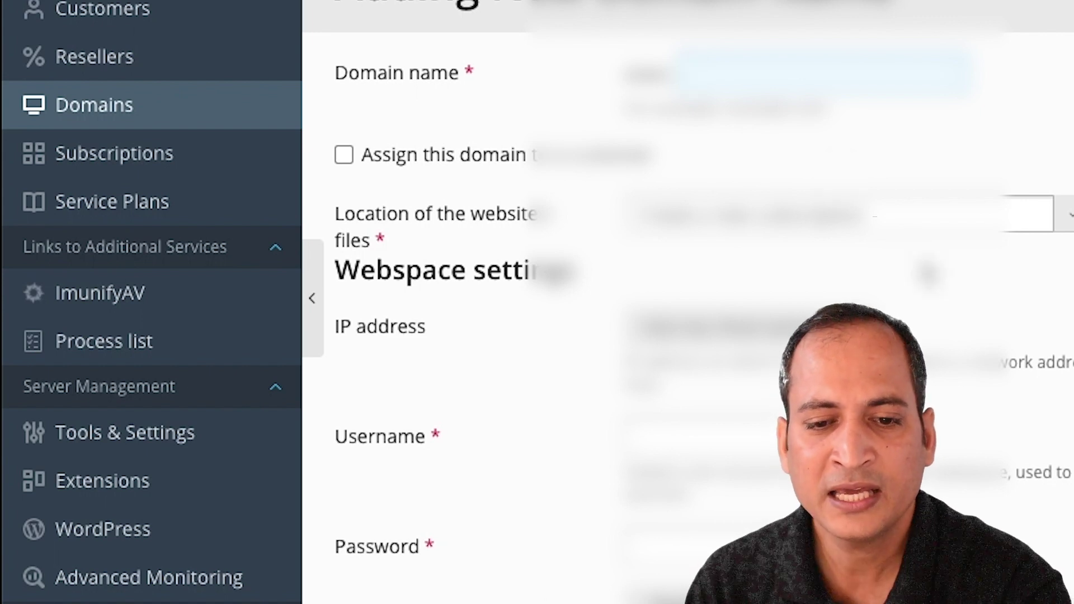
{"action": "scroll", "coordinate": [688, 302], "scroll_direction": "down", "scroll_amount": 5}
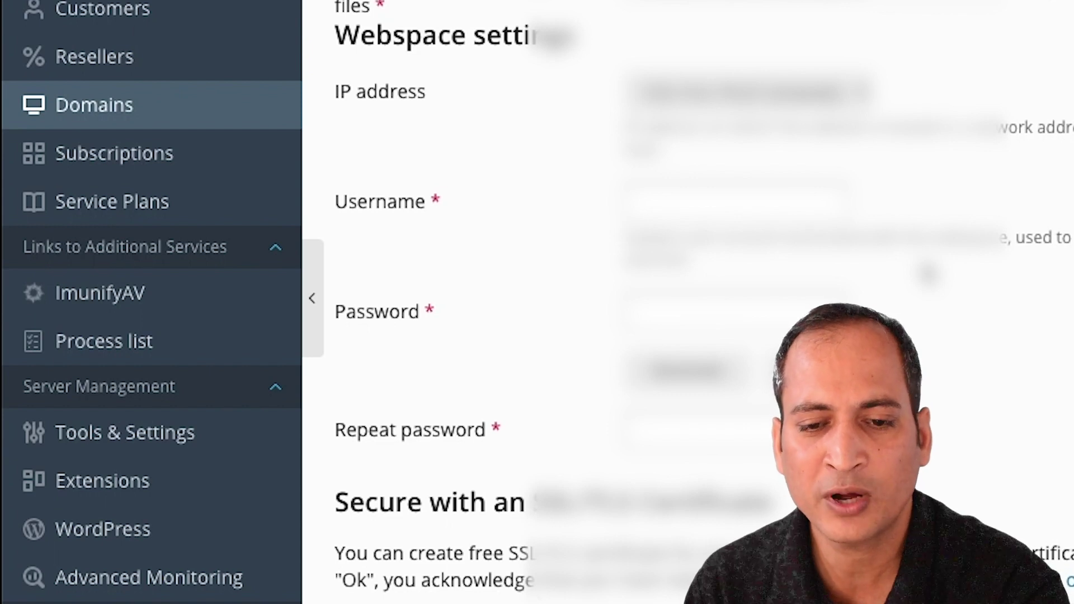
{"action": "scroll", "coordinate": [688, 302], "scroll_direction": "down", "scroll_amount": 4}
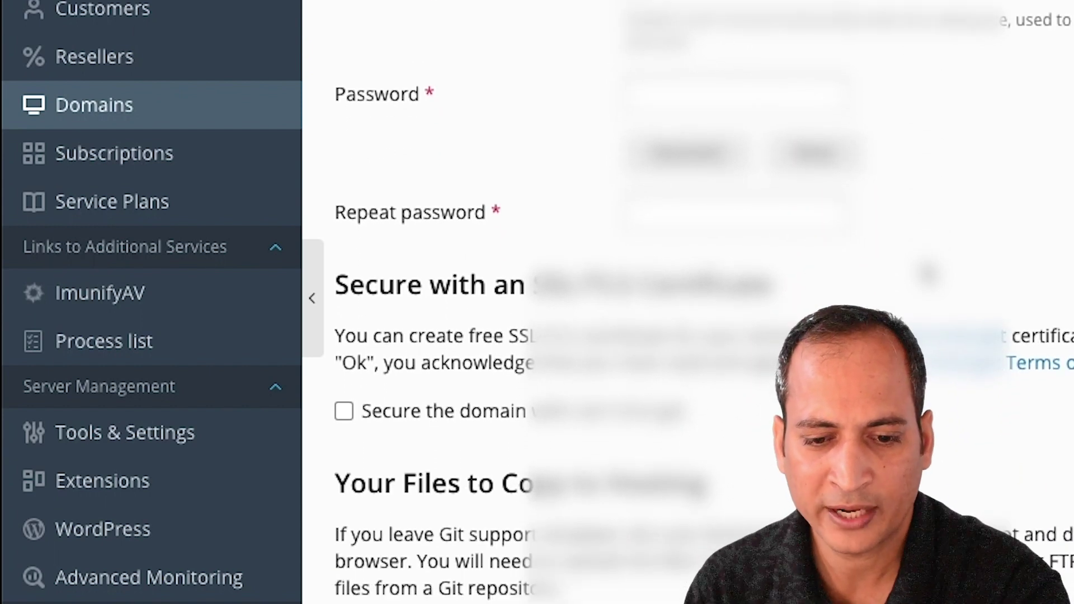
{"action": "scroll", "coordinate": [688, 302], "scroll_direction": "down", "scroll_amount": 2}
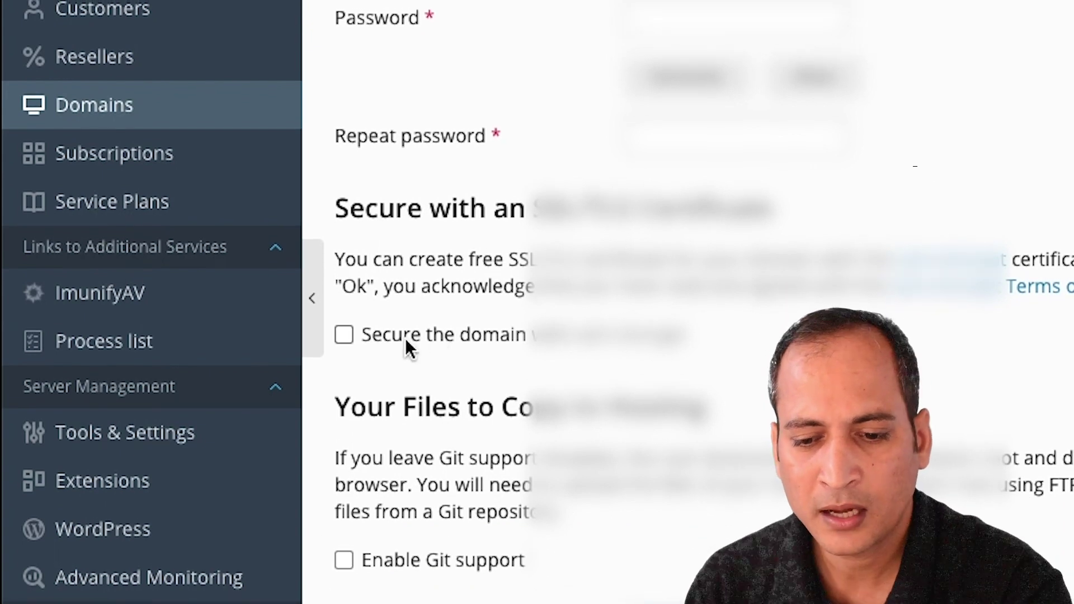
Leave 'Secure the domain' SSL unchecked after toggling it, and return to the form's top.
{"action": "left_click", "coordinate": [344, 335]}
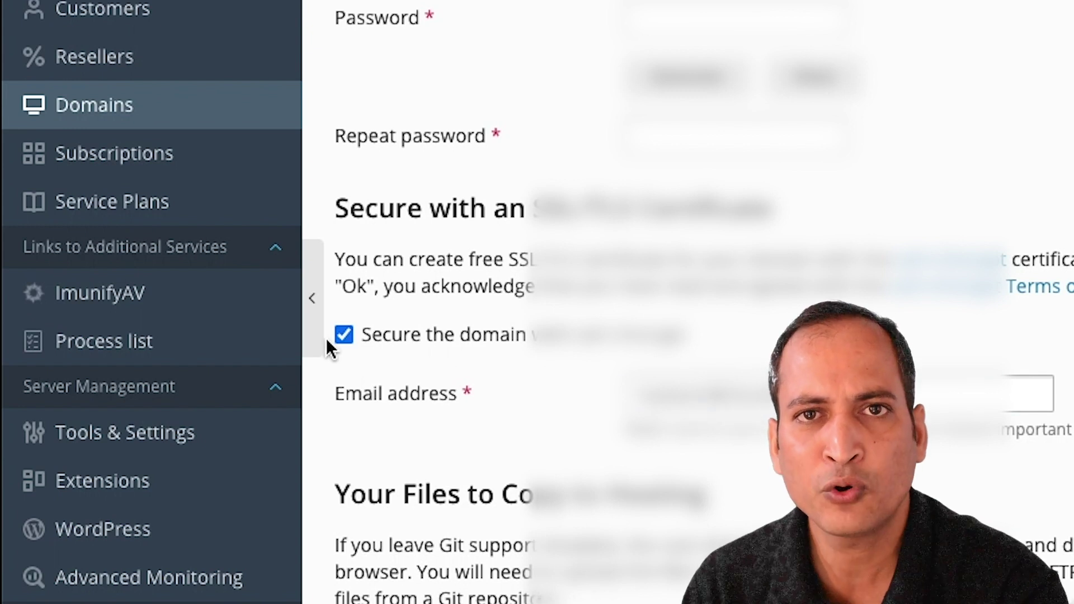
{"action": "left_click", "coordinate": [345, 337]}
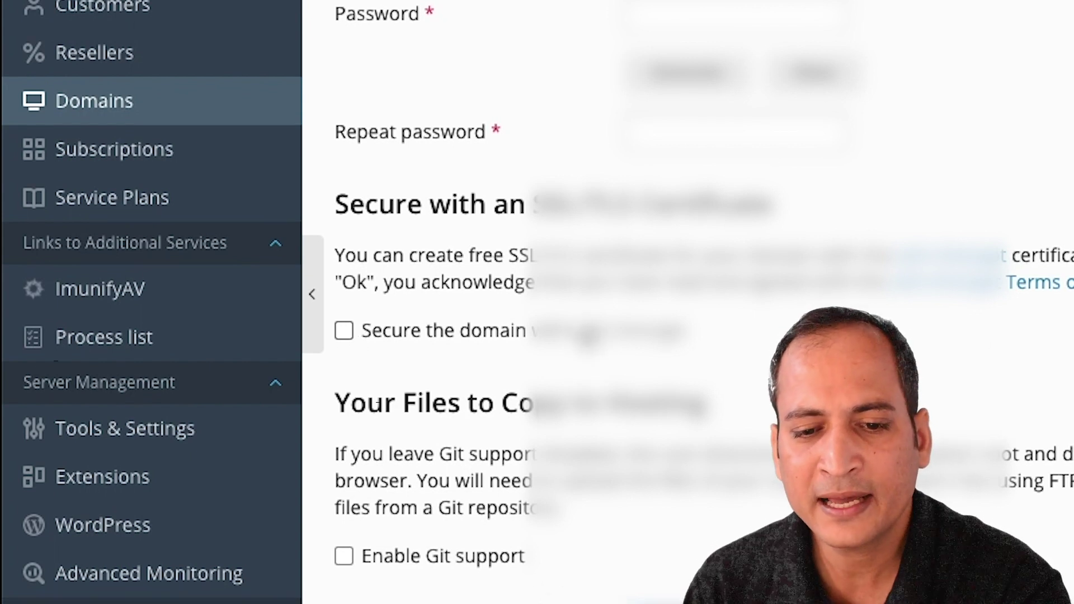
{"action": "scroll", "coordinate": [587, 337], "scroll_direction": "up", "scroll_amount": 6}
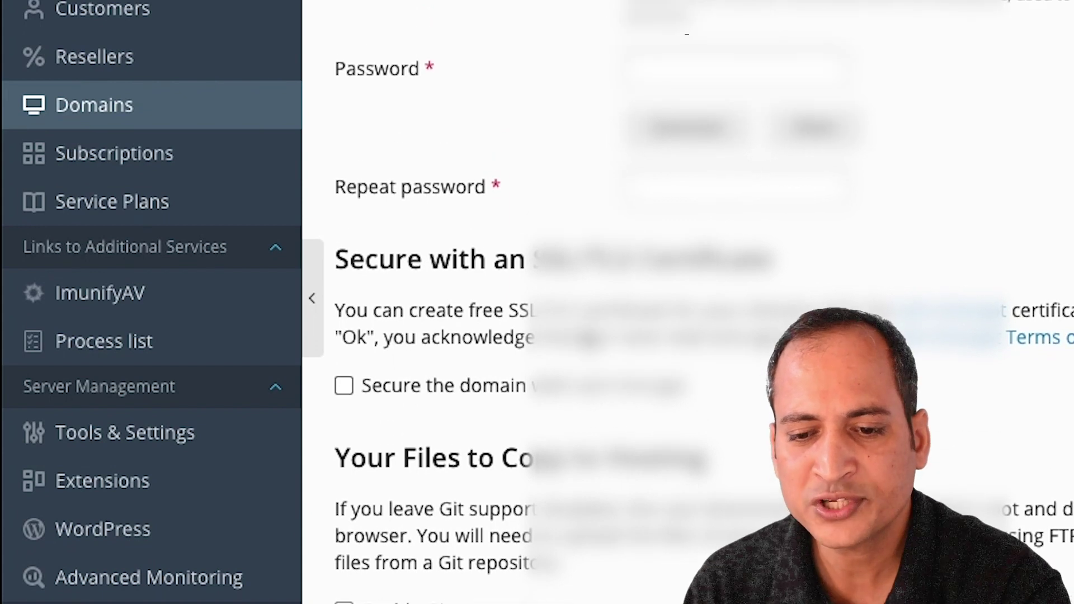
{"action": "scroll", "coordinate": [587, 337], "scroll_direction": "up", "scroll_amount": 1}
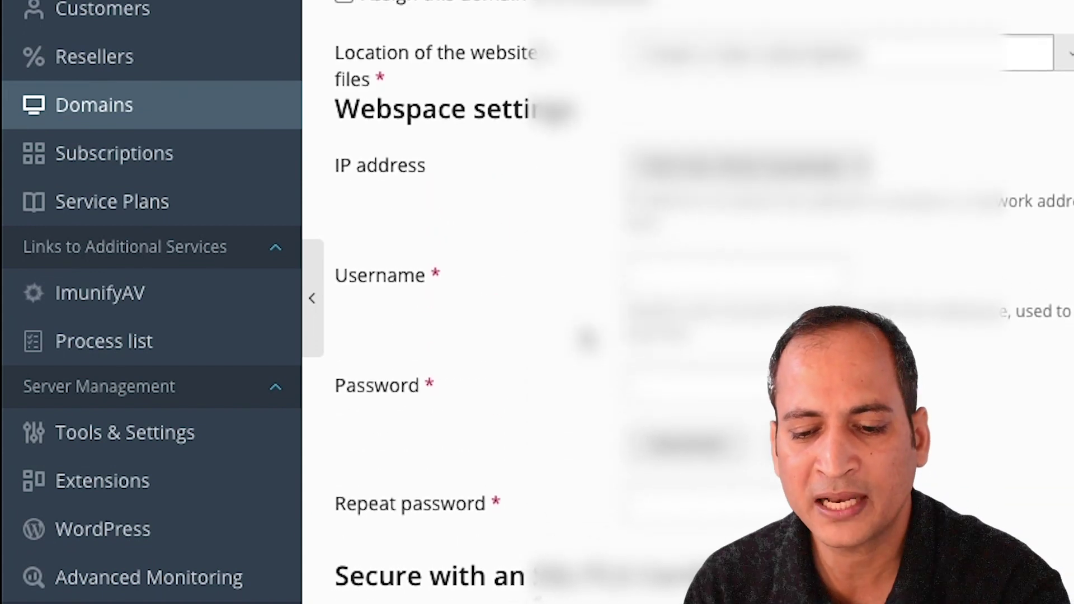
{"action": "scroll", "coordinate": [587, 338], "scroll_direction": "up", "scroll_amount": 3}
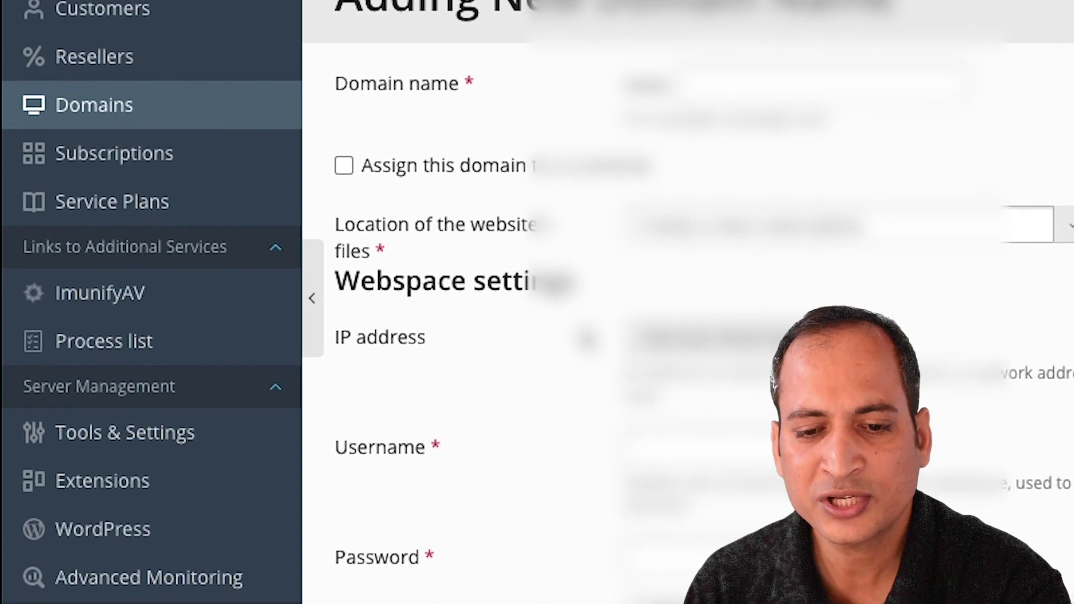
Open the Add Subscription form from Subscriptions and type a domain name into its Domain name field.
{"action": "left_click", "coordinate": [100, 162]}
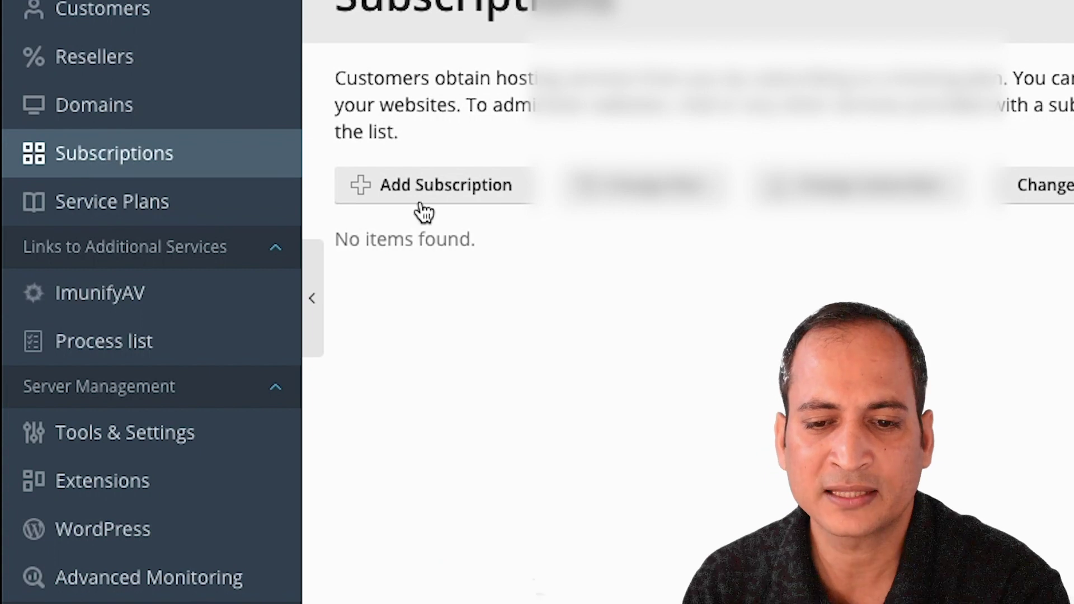
{"action": "left_click", "coordinate": [422, 186]}
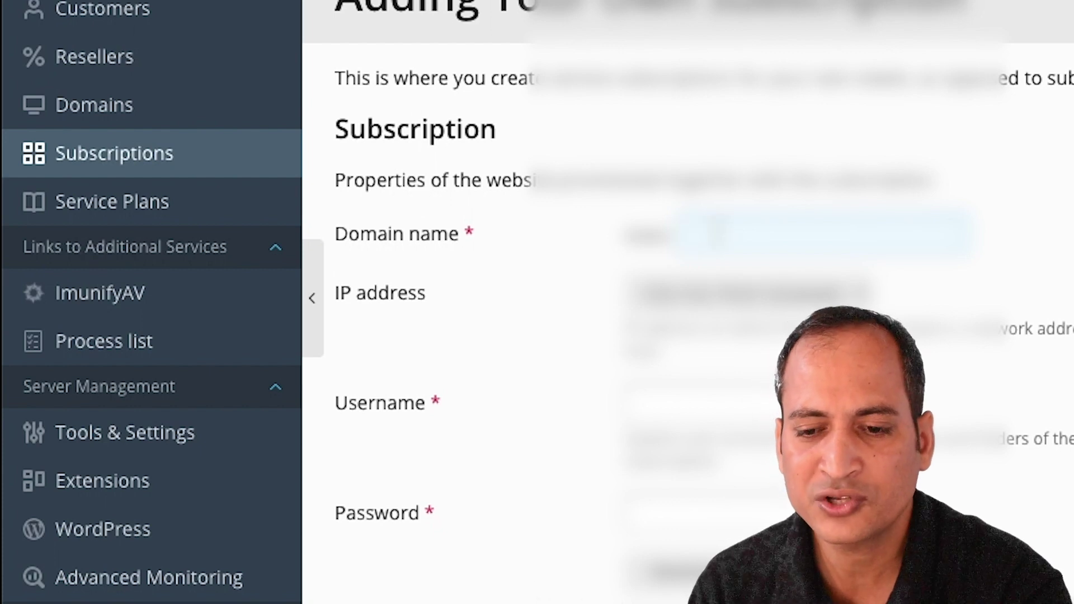
{"action": "type", "text": "example.com"}
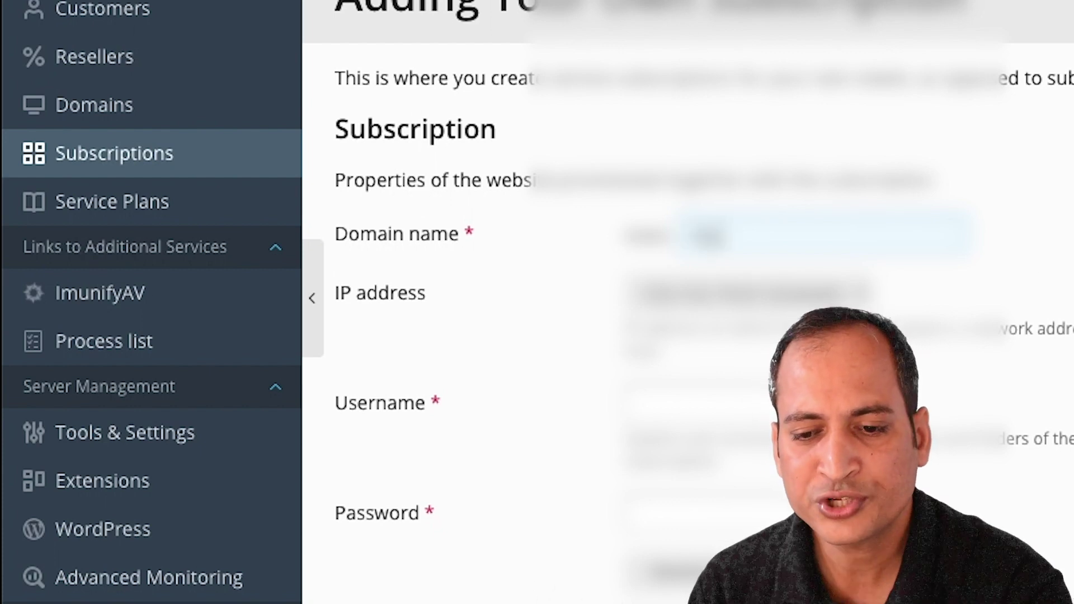
{"action": "type", "text": "domain.com"}
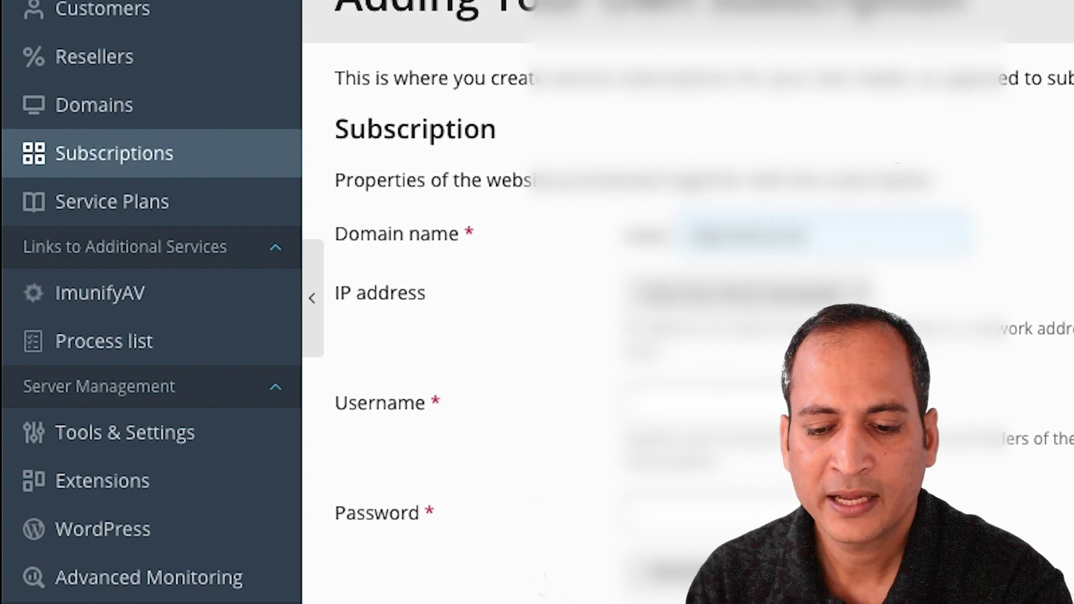
{"action": "left_click", "coordinate": [694, 403]}
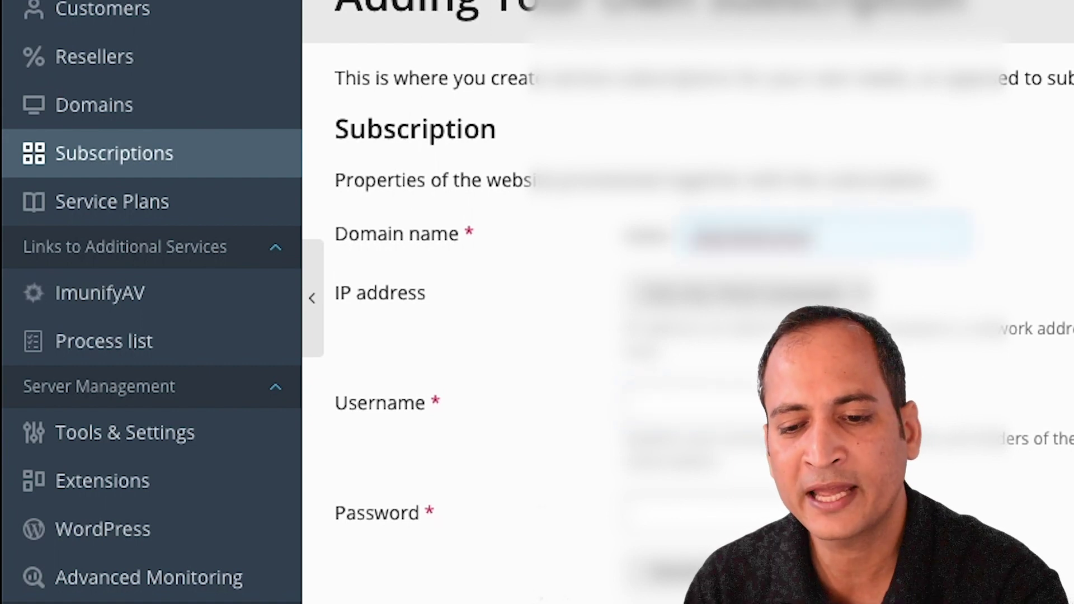
{"action": "key", "text": "BackSpace"}
{"action": "key", "text": "BackSpace"}
{"action": "key", "text": "BackSpace"}
{"action": "key", "text": "BackSpace"}
{"action": "key", "text": "BackSpace"}
{"action": "key", "text": "BackSpace"}
{"action": "key", "text": "BackSpace"}
{"action": "key", "text": "BackSpace"}
{"action": "key", "text": "BackSpace"}
{"action": "key", "text": "BackSpace"}
{"action": "type", "text": "exam"}
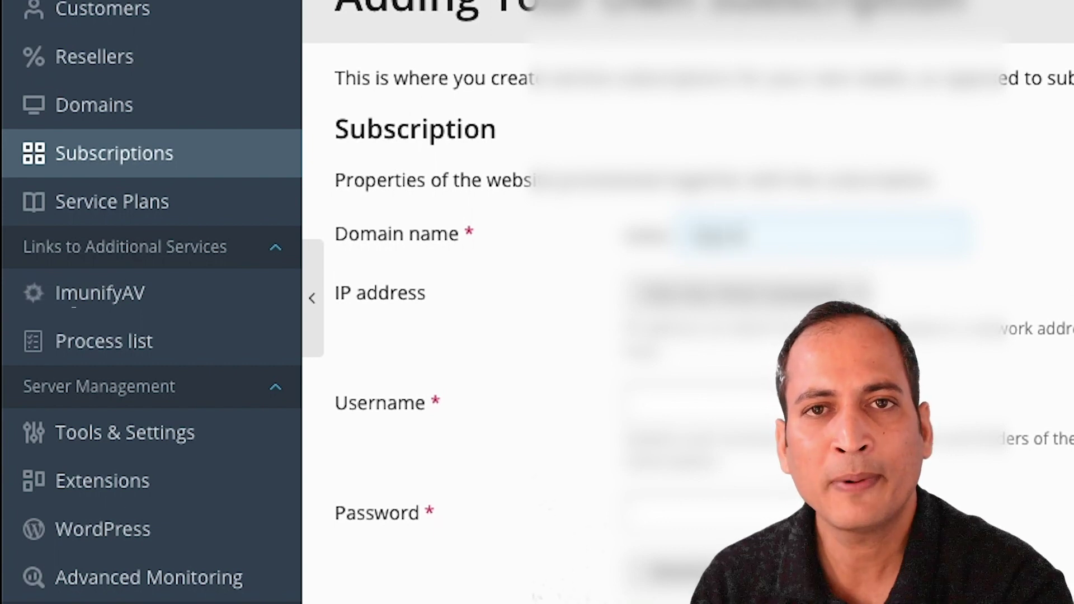
{"action": "type", "text": "ple.com"}
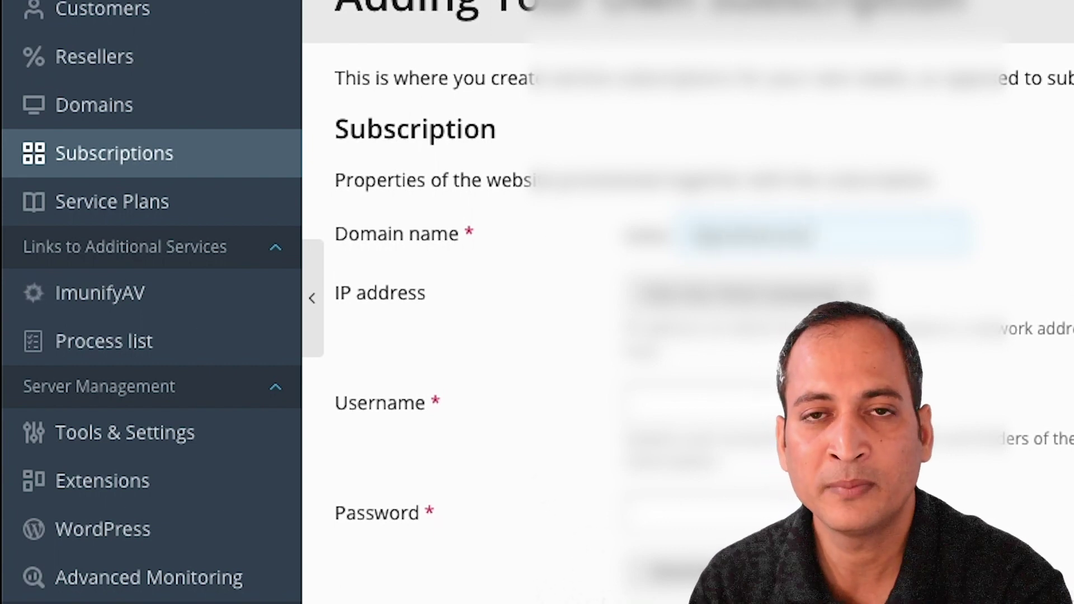
{"action": "type", "text": ".net"}
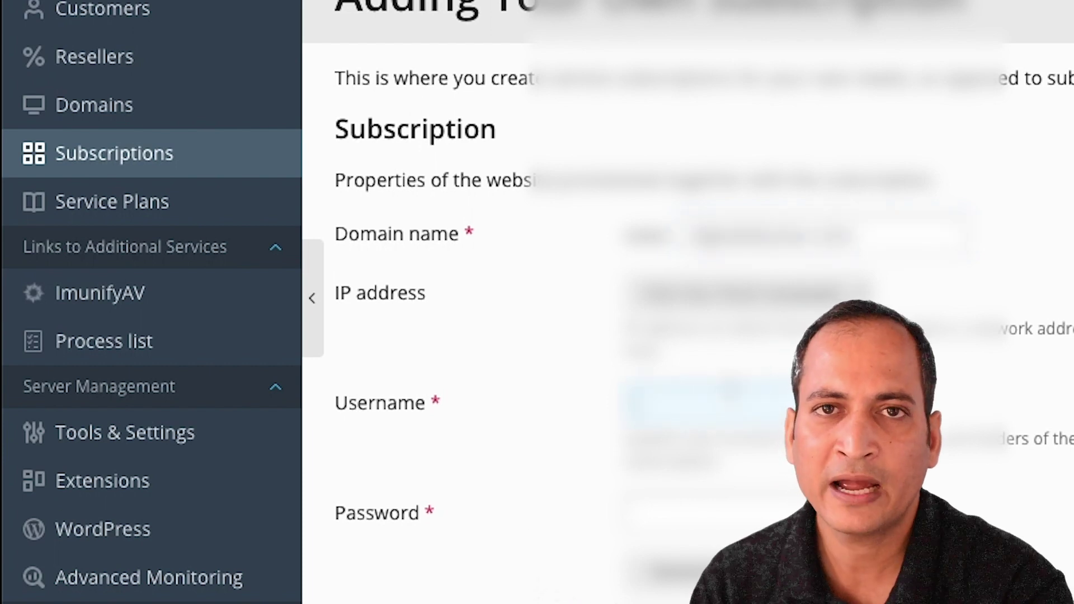
{"action": "type", "text": "example"}
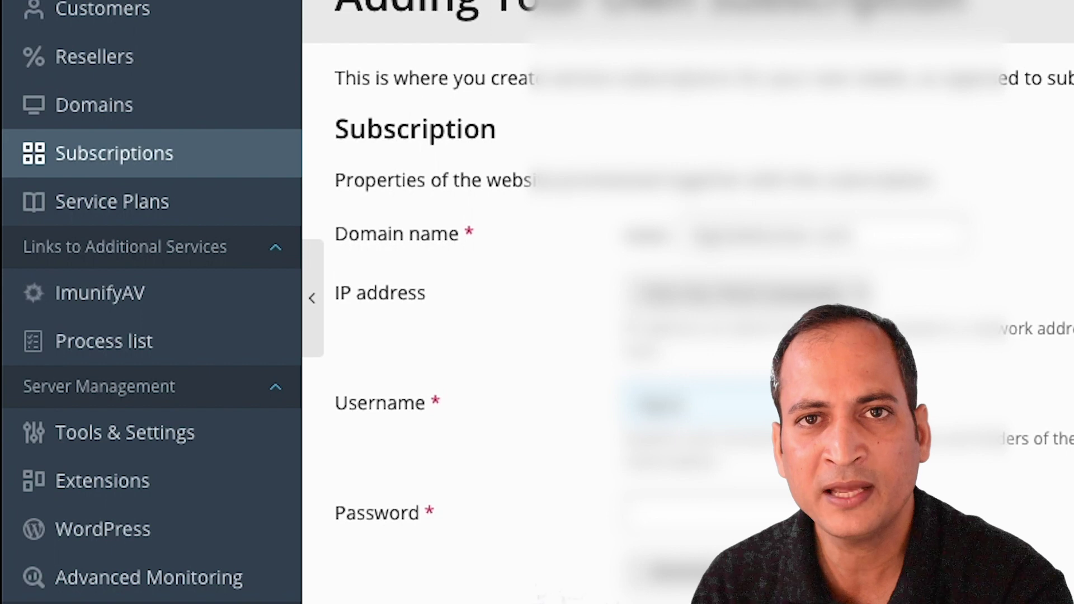
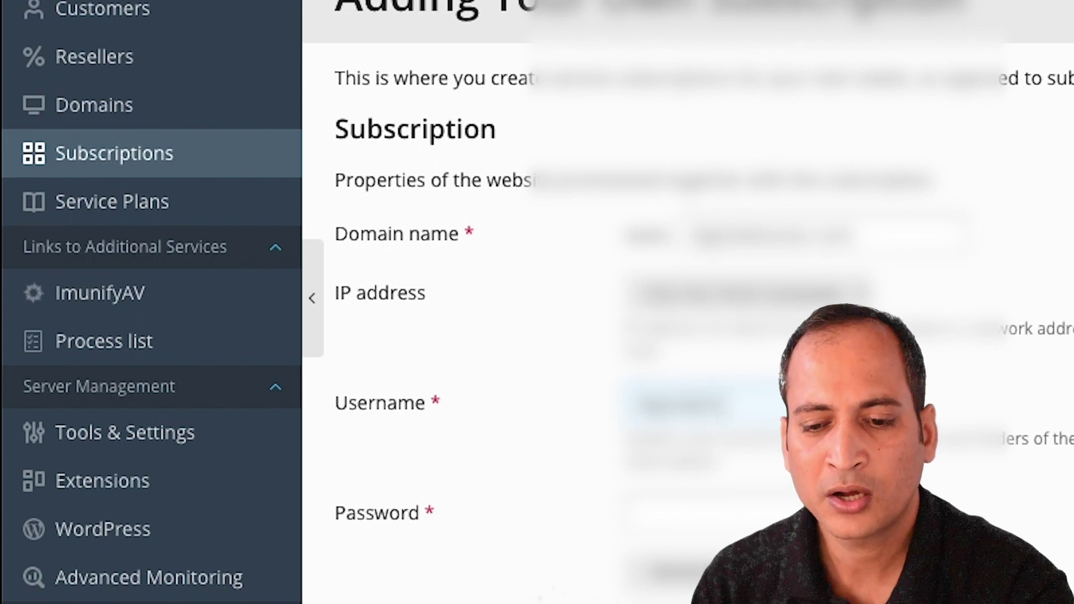
Generate a strong subscription password and review the Service plan list.
{"action": "scroll", "coordinate": [688, 302], "scroll_direction": "down", "scroll_amount": 3}
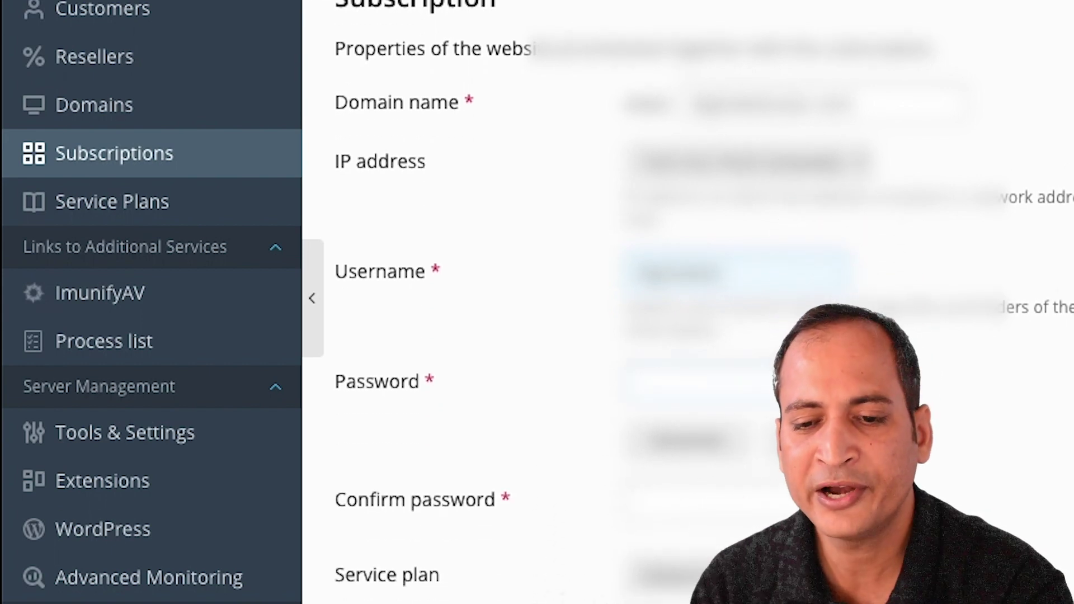
{"action": "left_click", "coordinate": [684, 442]}
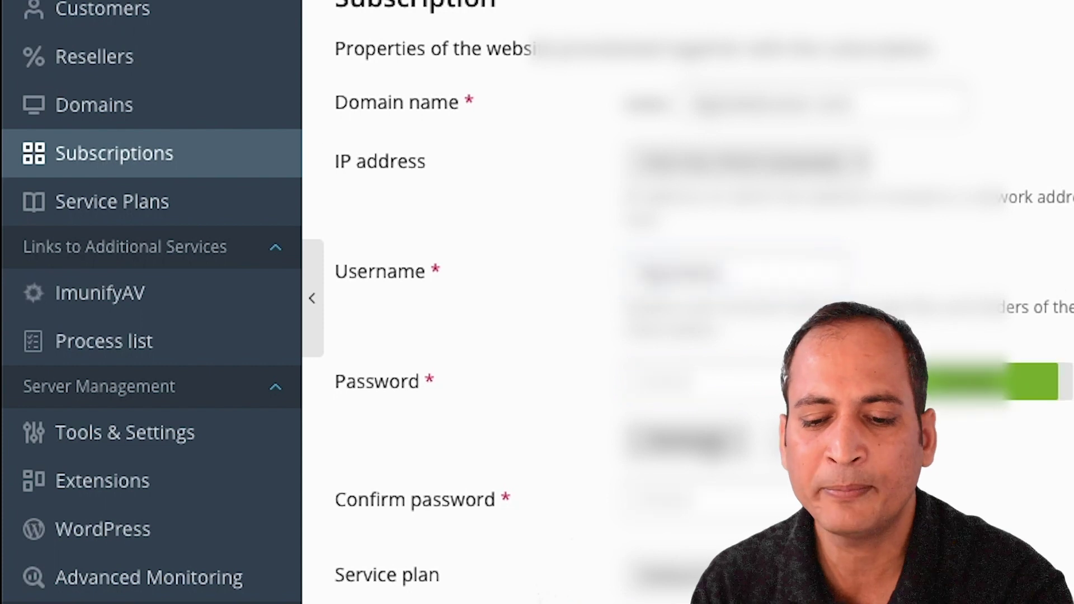
{"action": "scroll", "coordinate": [533, 468], "scroll_direction": "down", "scroll_amount": 3}
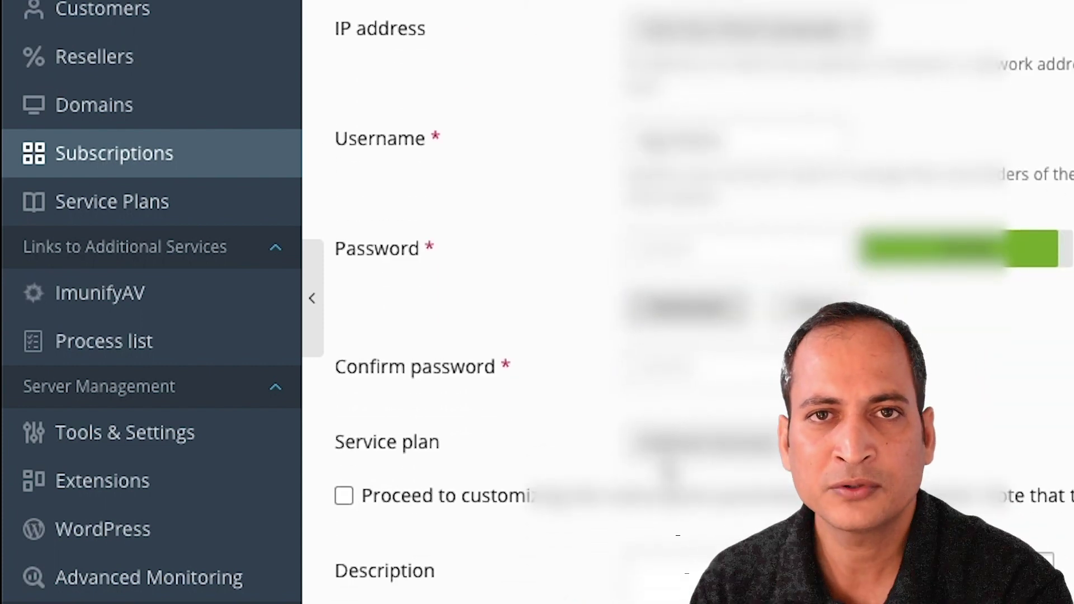
{"action": "left_click", "coordinate": [699, 442]}
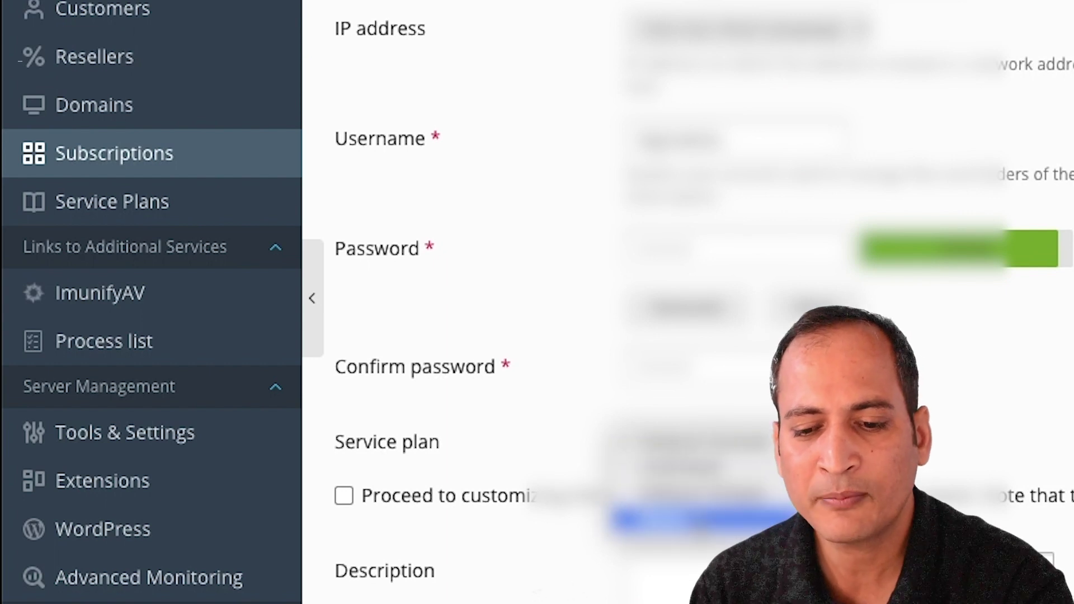
{"action": "left_click", "coordinate": [573, 449]}
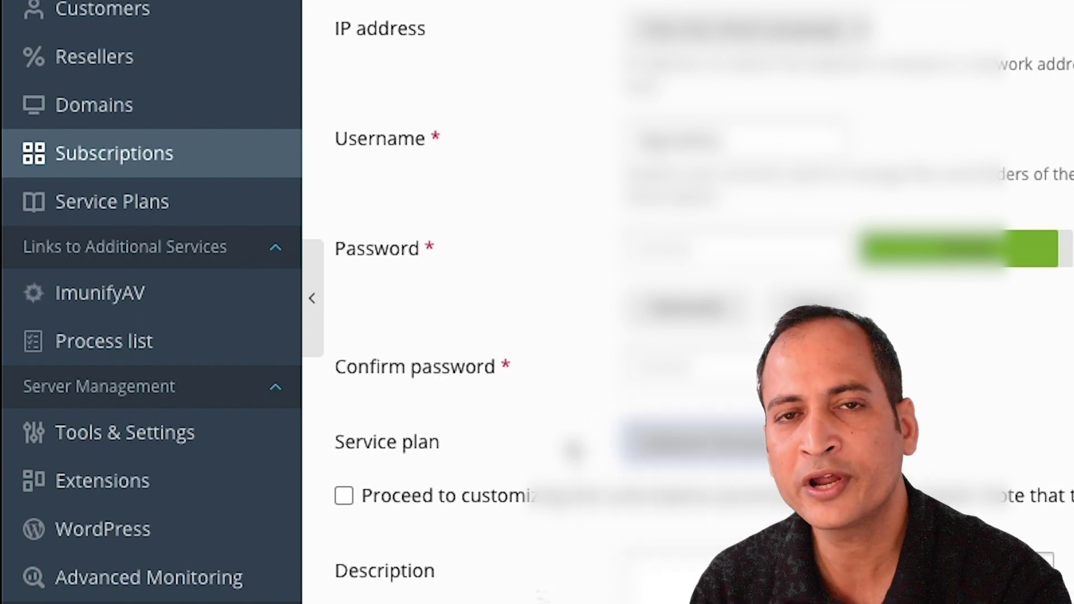
Tick 'Proceed to customizing' and leave SSL securing of the domain turned off.
{"action": "left_click", "coordinate": [347, 497]}
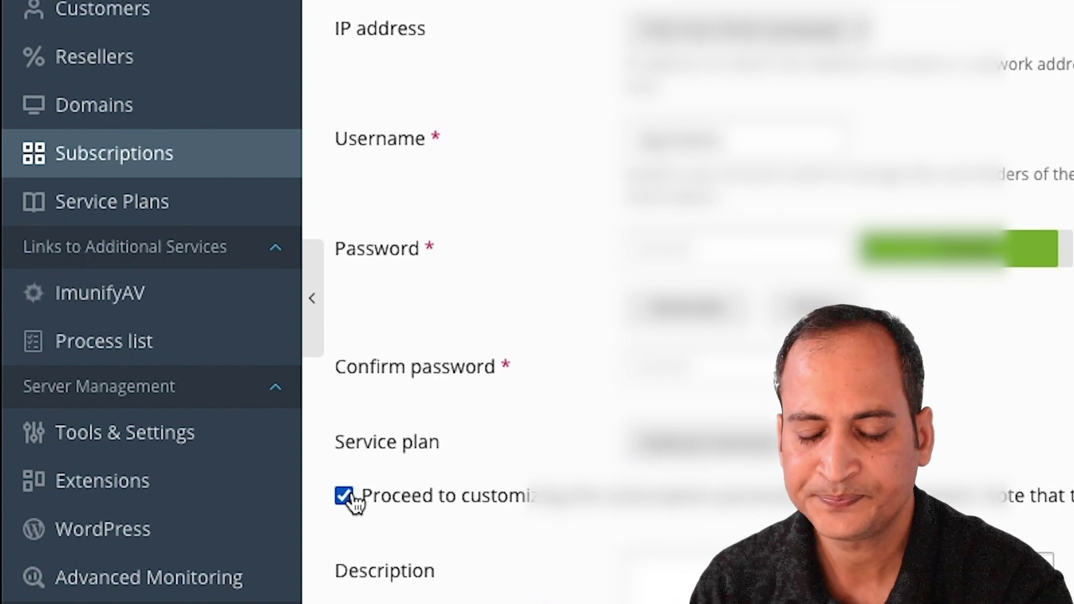
{"action": "scroll", "coordinate": [559, 335], "scroll_direction": "down", "scroll_amount": 3}
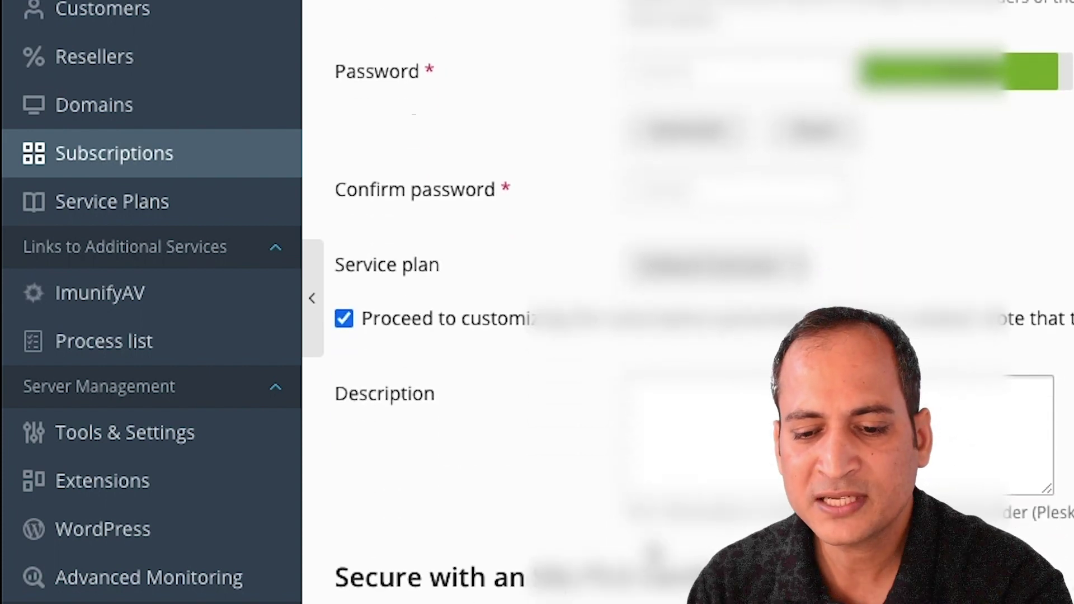
{"action": "scroll", "coordinate": [560, 336], "scroll_direction": "down", "scroll_amount": 3}
{"action": "scroll", "coordinate": [560, 335], "scroll_direction": "down", "scroll_amount": 2}
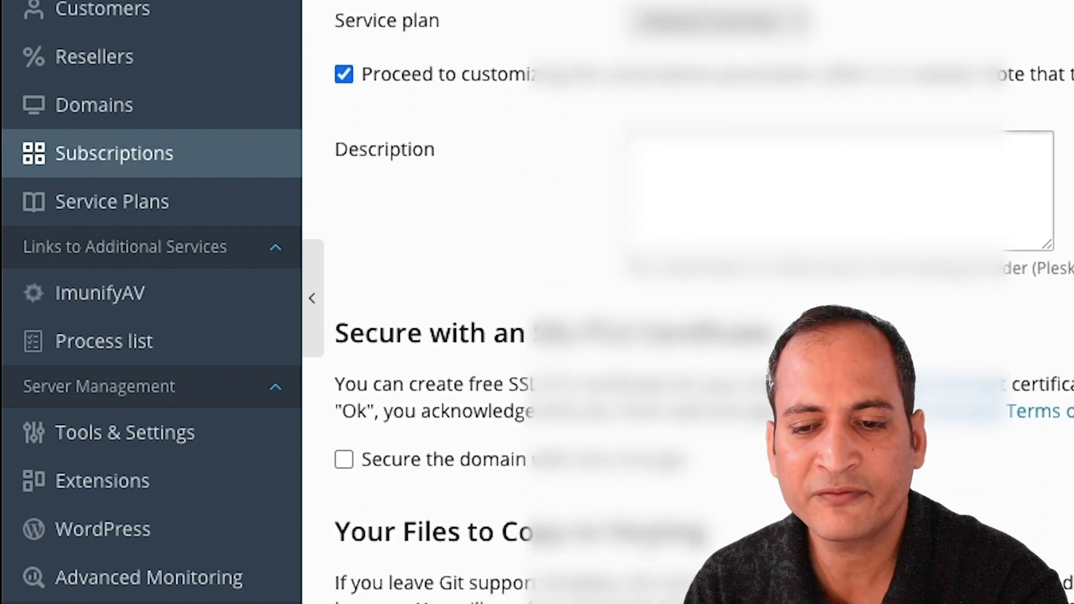
{"action": "left_click", "coordinate": [344, 459]}
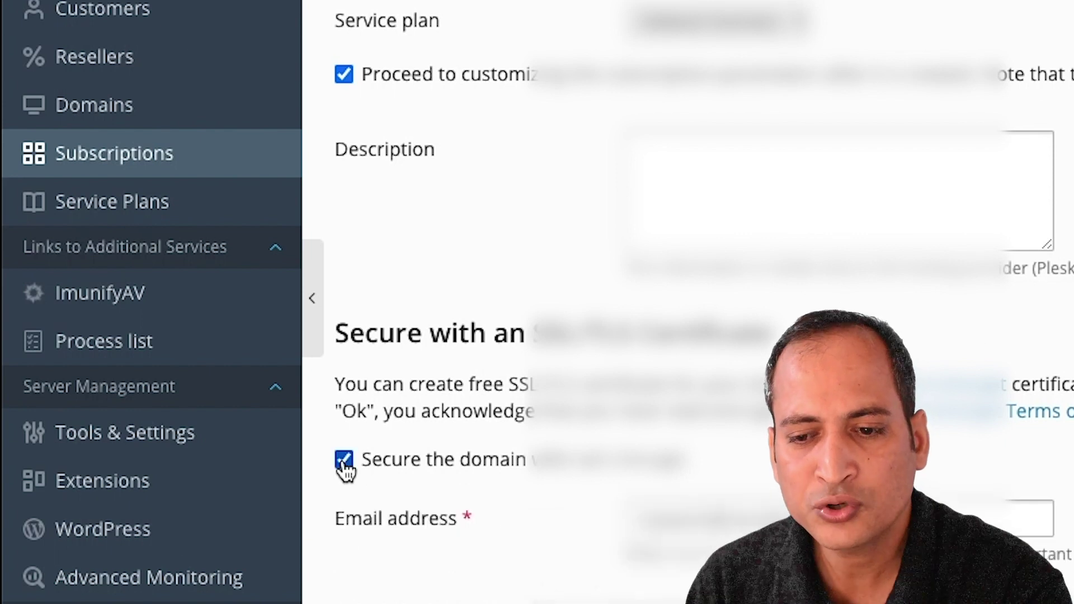
{"action": "left_click", "coordinate": [344, 460]}
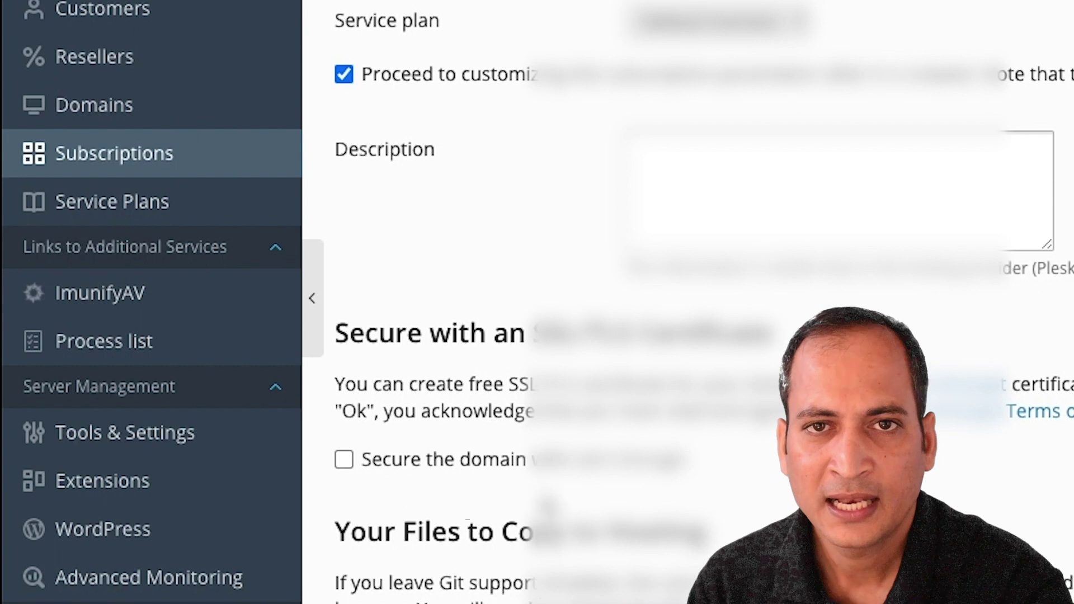
Create the subscription and switch it to the second overuse policy option.
{"action": "scroll", "coordinate": [616, 335], "scroll_direction": "down", "scroll_amount": 2}
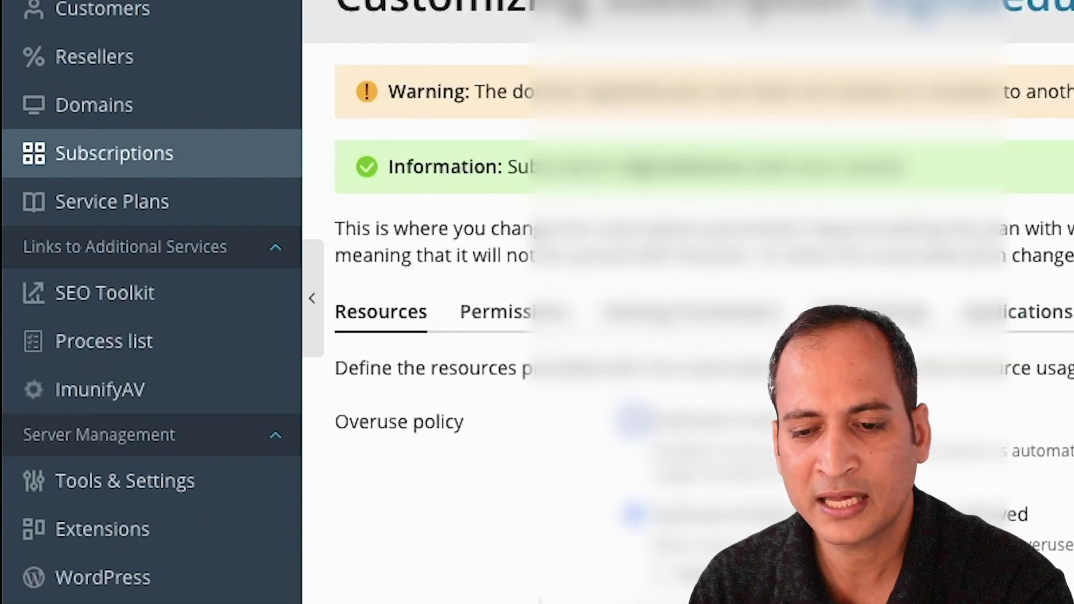
{"action": "scroll", "coordinate": [688, 302], "scroll_direction": "down", "scroll_amount": 3}
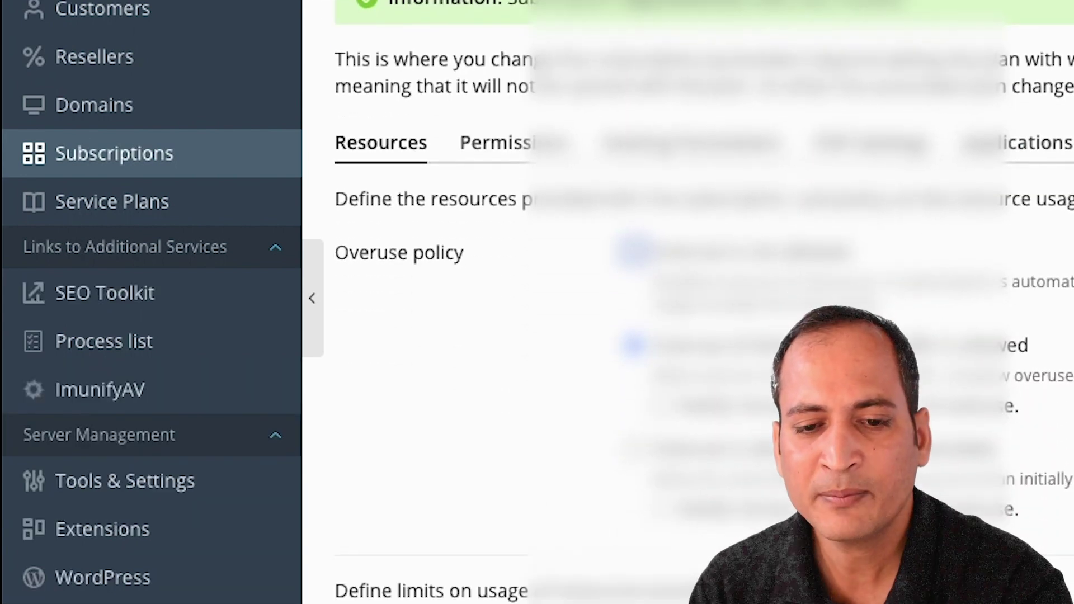
{"action": "scroll", "coordinate": [688, 302], "scroll_direction": "down", "scroll_amount": 2}
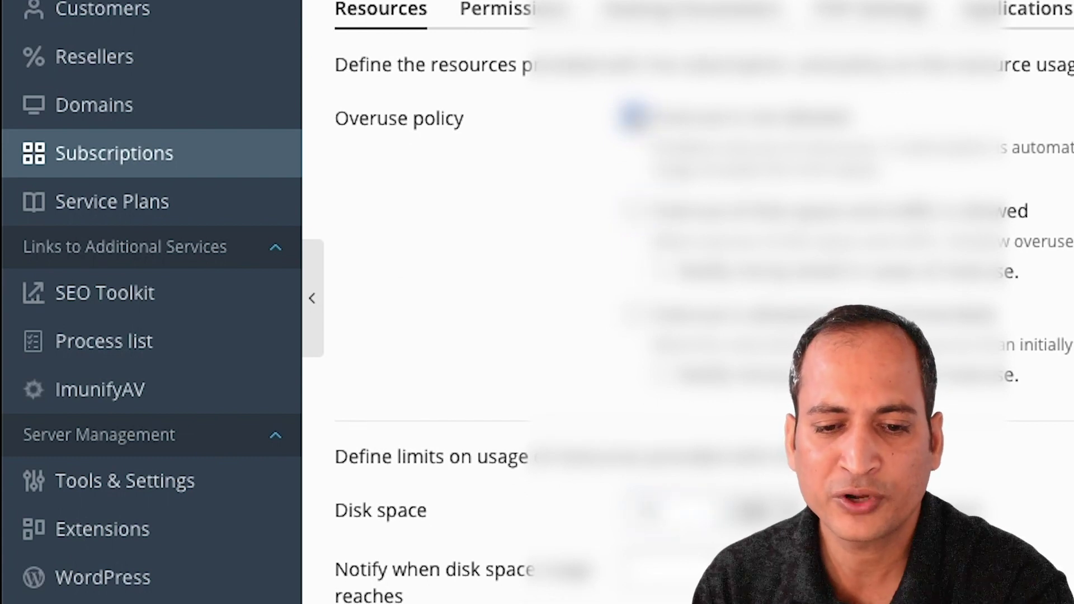
{"action": "scroll", "coordinate": [704, 302], "scroll_direction": "down", "scroll_amount": 1}
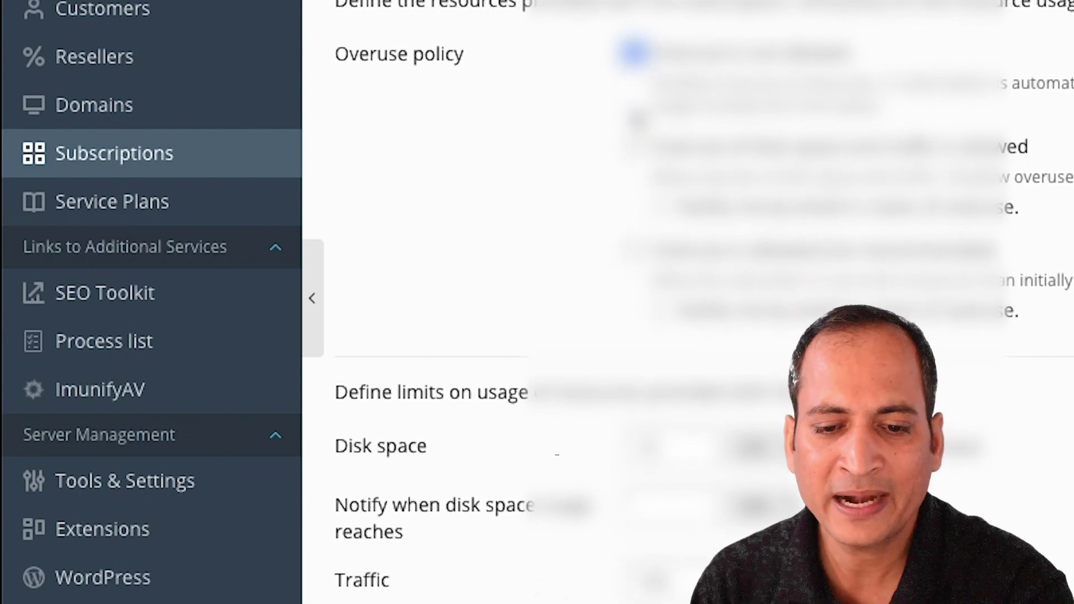
{"action": "left_click", "coordinate": [635, 148]}
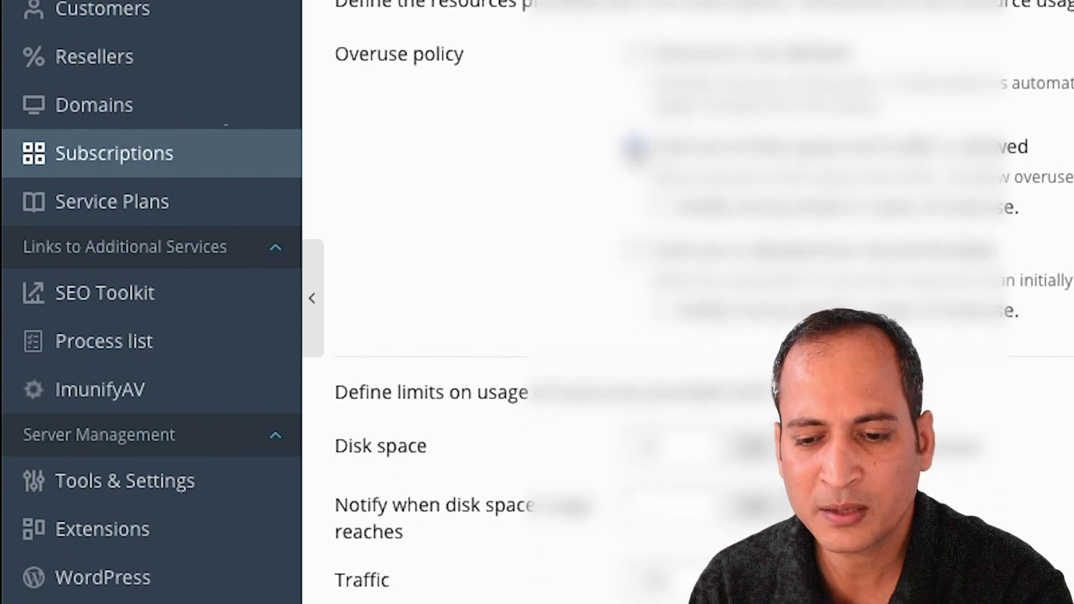
Set the subscription's disk space and traffic limits to Unlimited.
{"action": "scroll", "coordinate": [688, 303], "scroll_direction": "down", "scroll_amount": 4}
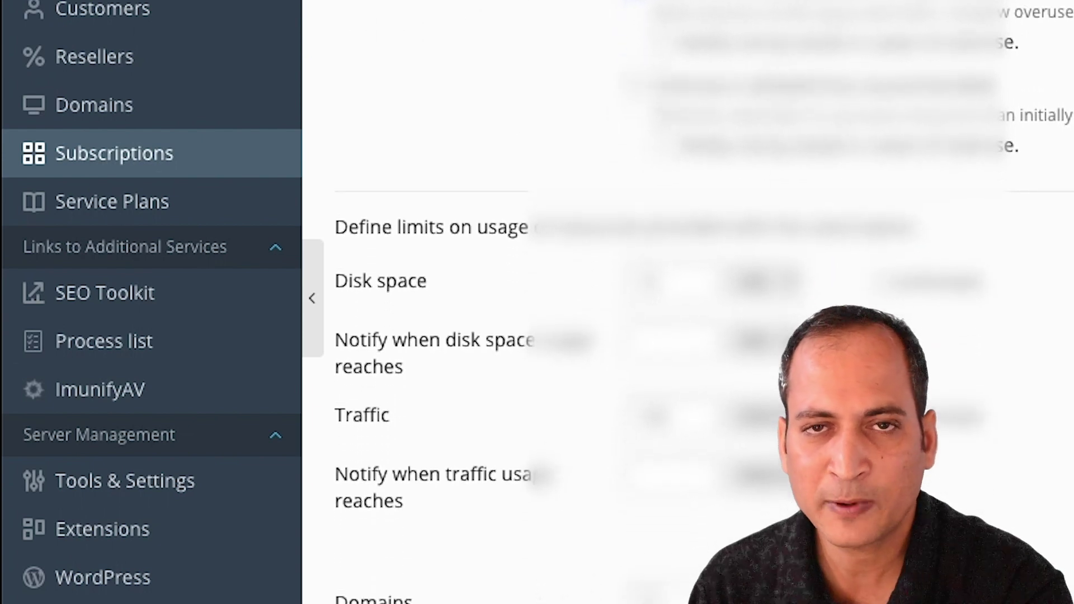
{"action": "scroll", "coordinate": [739, 330], "scroll_direction": "down", "scroll_amount": 2}
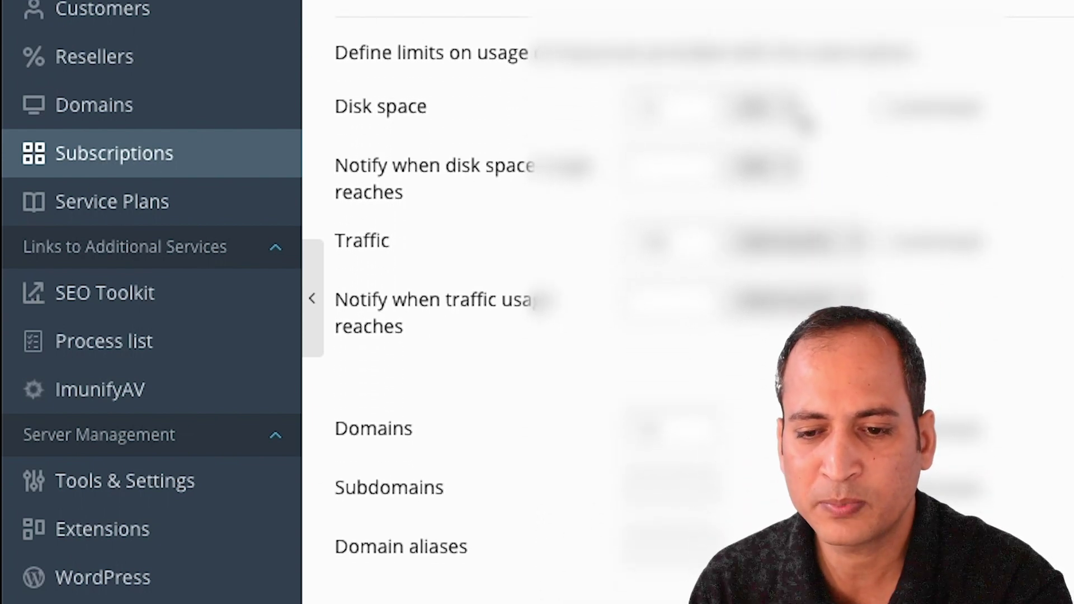
{"action": "left_click", "coordinate": [763, 106]}
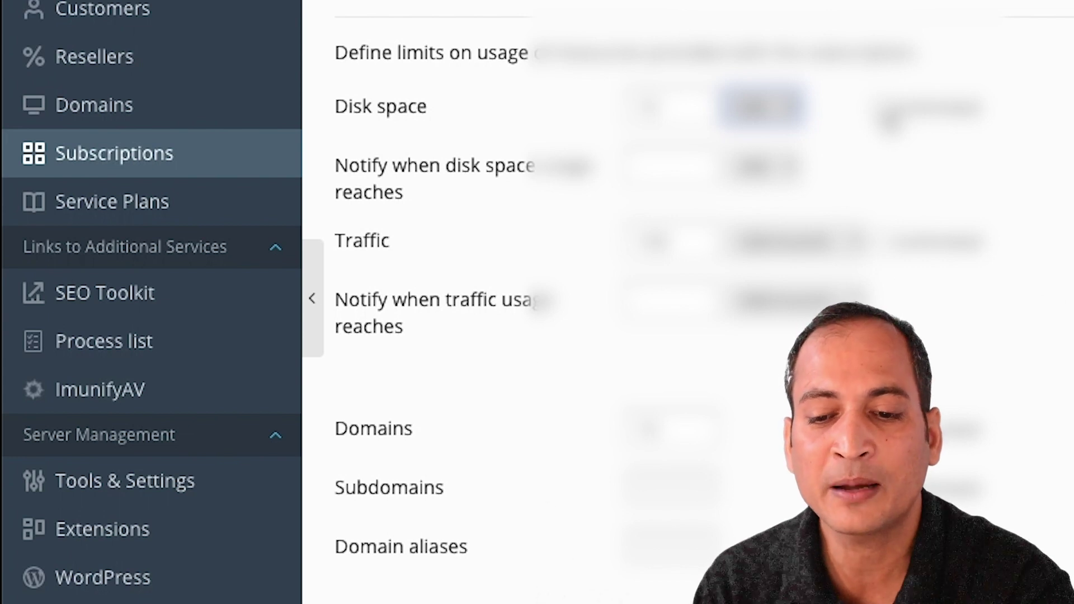
{"action": "left_click", "coordinate": [884, 107]}
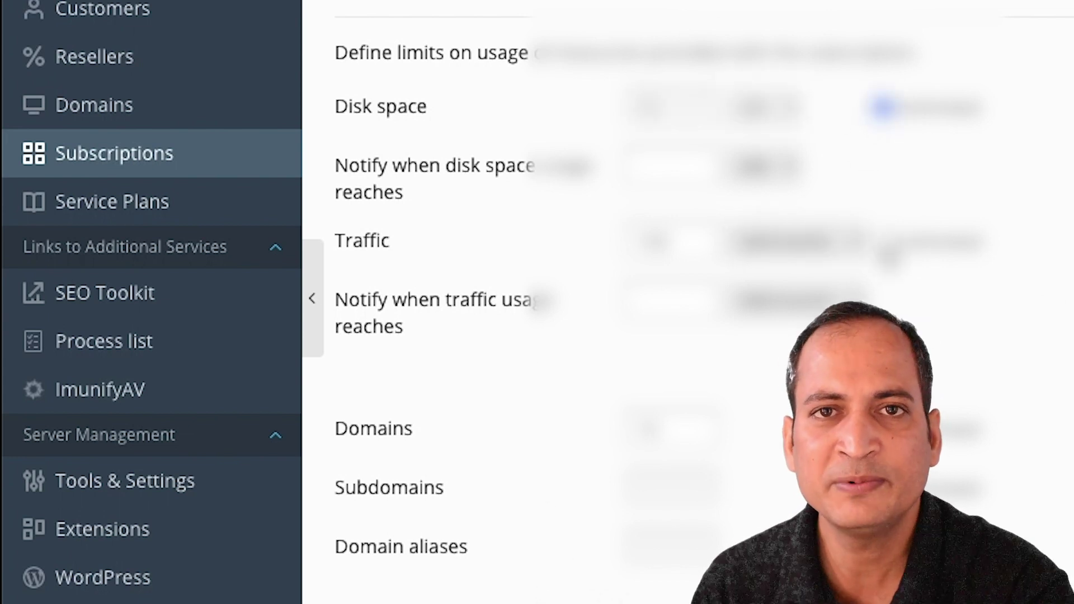
{"action": "left_click", "coordinate": [885, 244]}
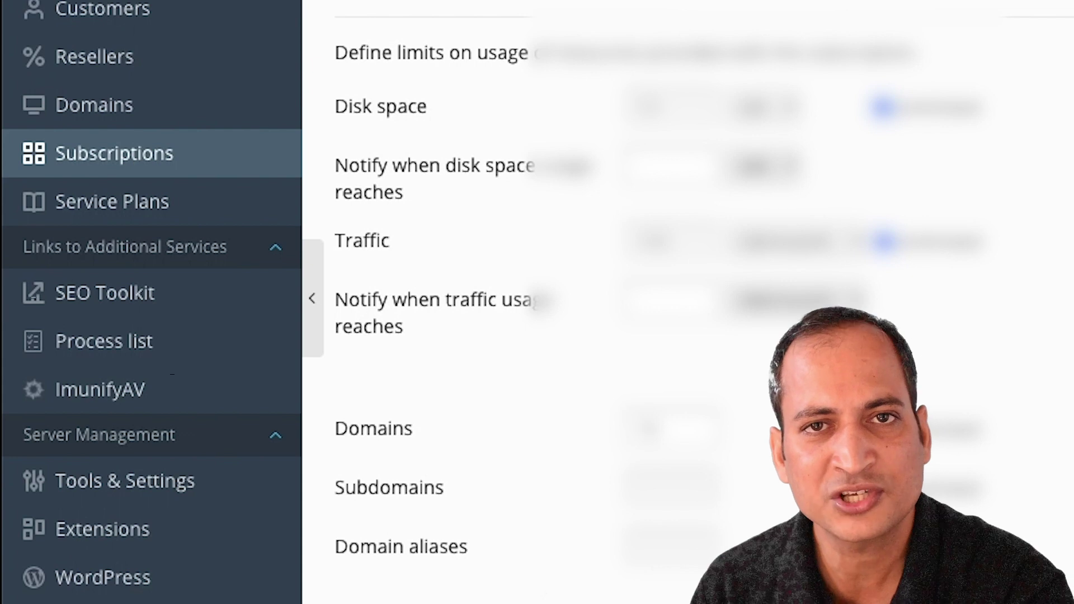
{"action": "left_click", "coordinate": [671, 429]}
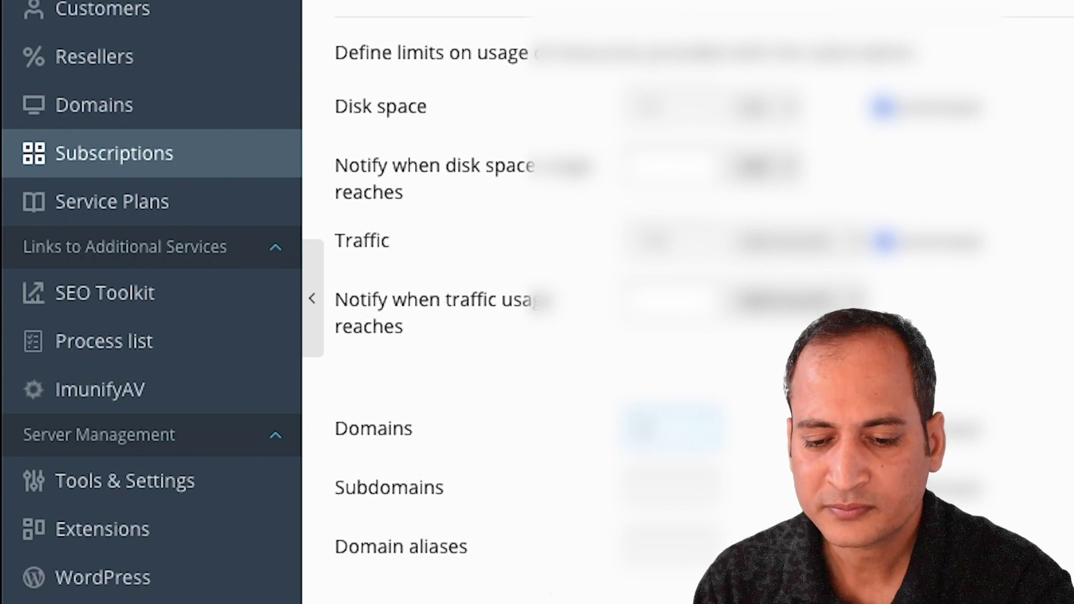
Edit the Mailboxes limit and pick the last value in a limit's dropdown list.
{"action": "scroll", "coordinate": [688, 302], "scroll_direction": "down", "scroll_amount": 3}
{"action": "left_click", "coordinate": [668, 510]}
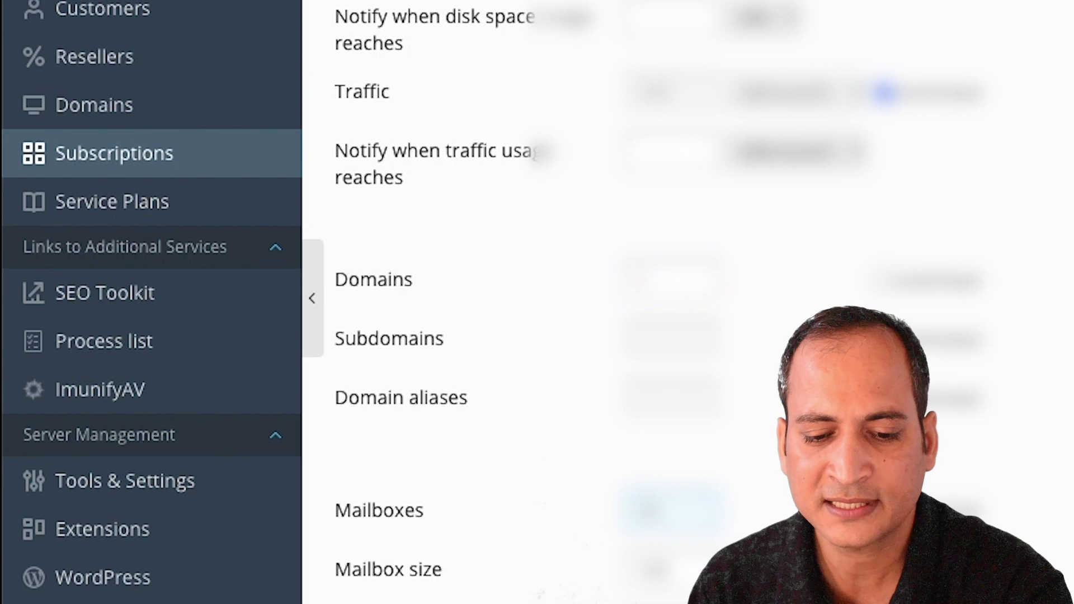
{"action": "scroll", "coordinate": [688, 302], "scroll_direction": "down", "scroll_amount": 3}
{"action": "scroll", "coordinate": [688, 302], "scroll_direction": "down", "scroll_amount": 2}
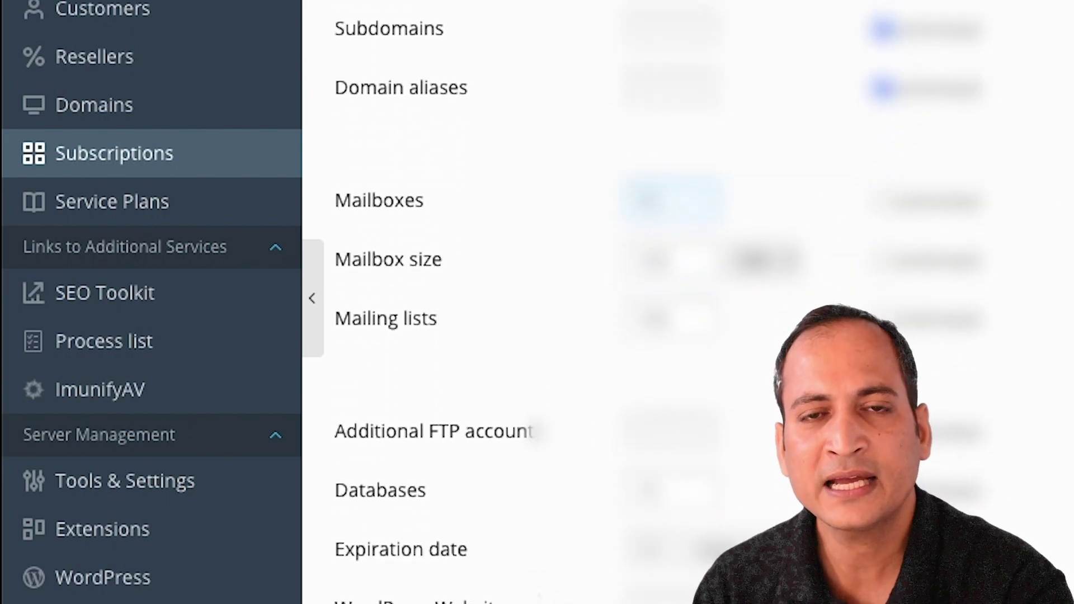
{"action": "scroll", "coordinate": [688, 302], "scroll_direction": "down", "scroll_amount": 2}
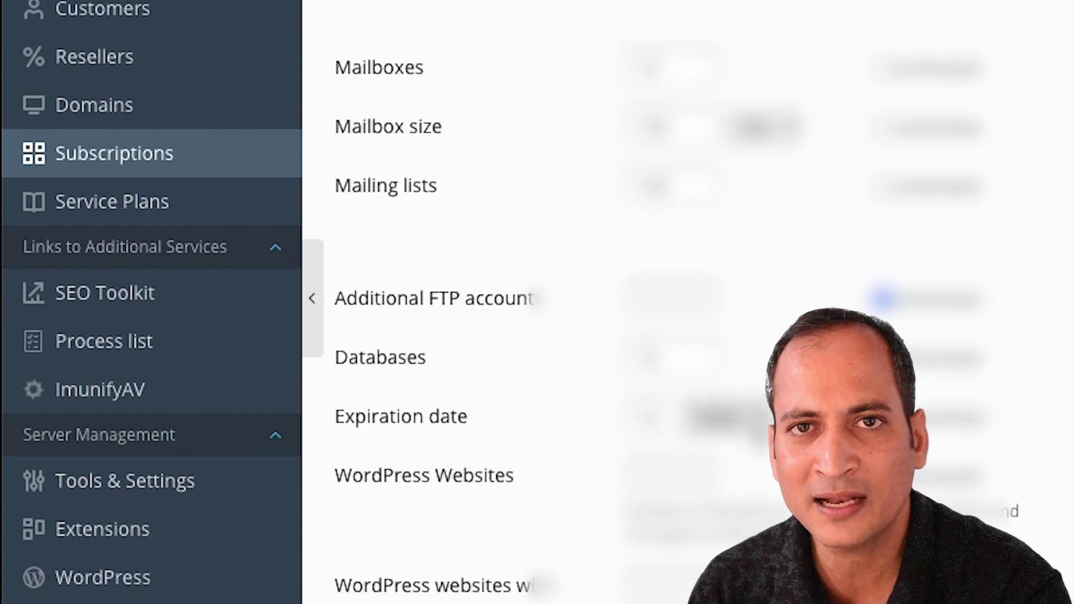
{"action": "left_click", "coordinate": [671, 186]}
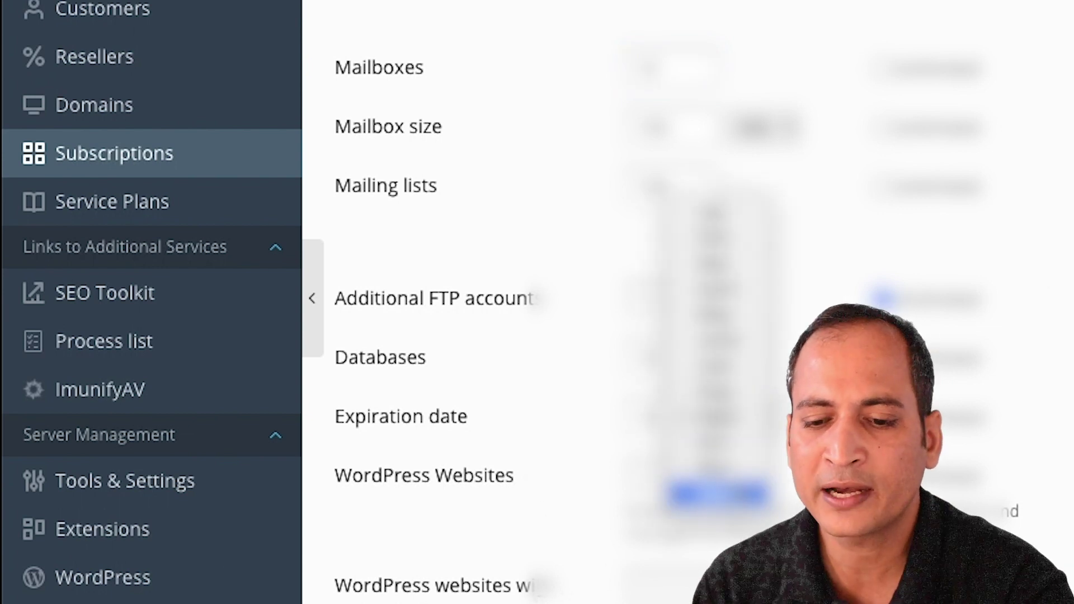
{"action": "left_click", "coordinate": [719, 494]}
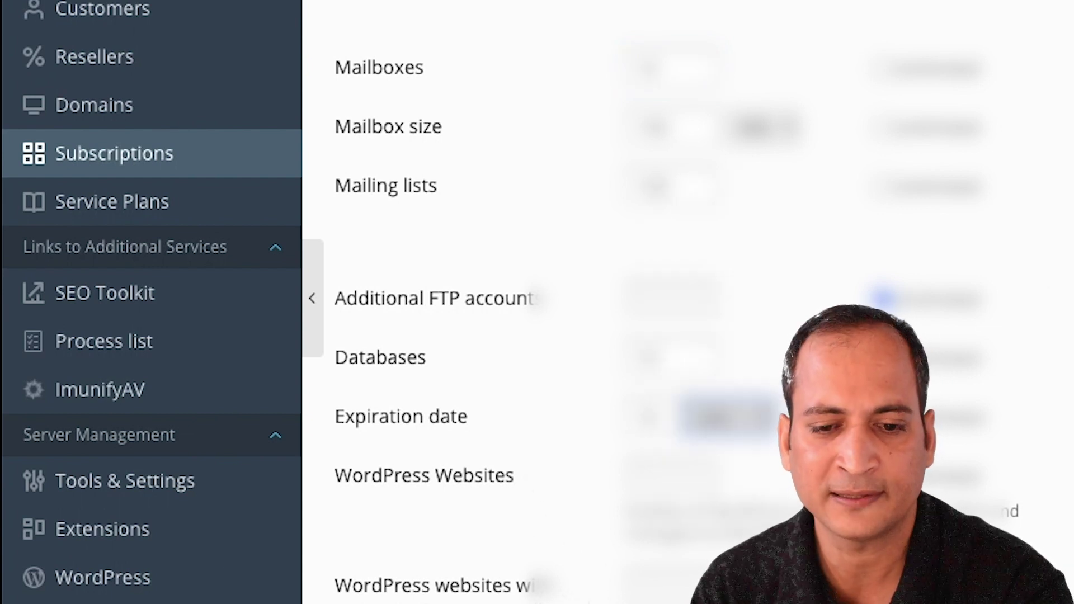
{"action": "scroll", "coordinate": [559, 302], "scroll_direction": "down", "scroll_amount": 3}
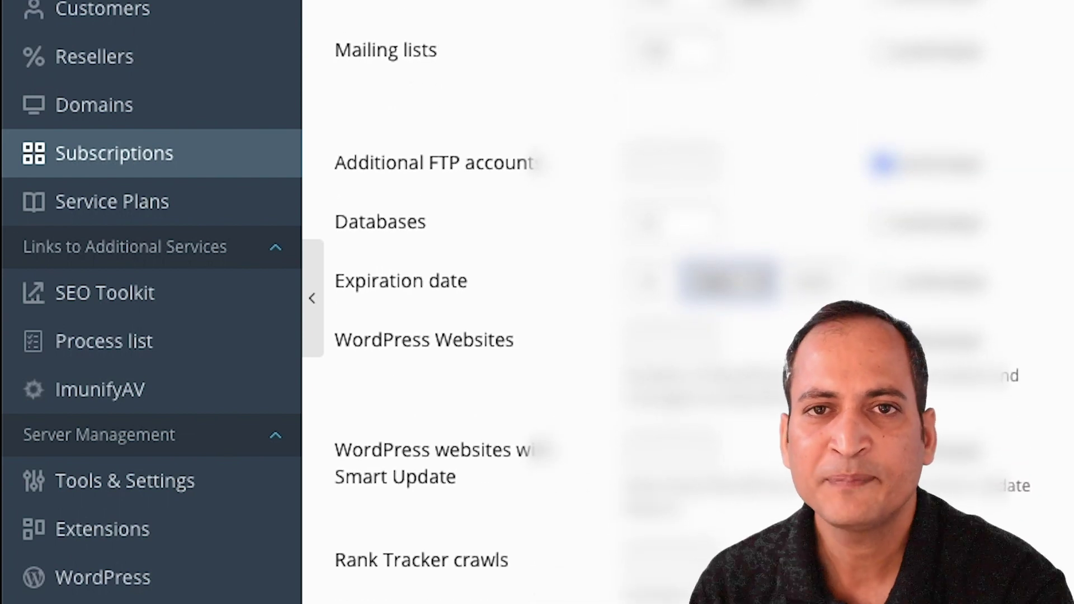
{"action": "scroll", "coordinate": [560, 302], "scroll_direction": "down", "scroll_amount": 1}
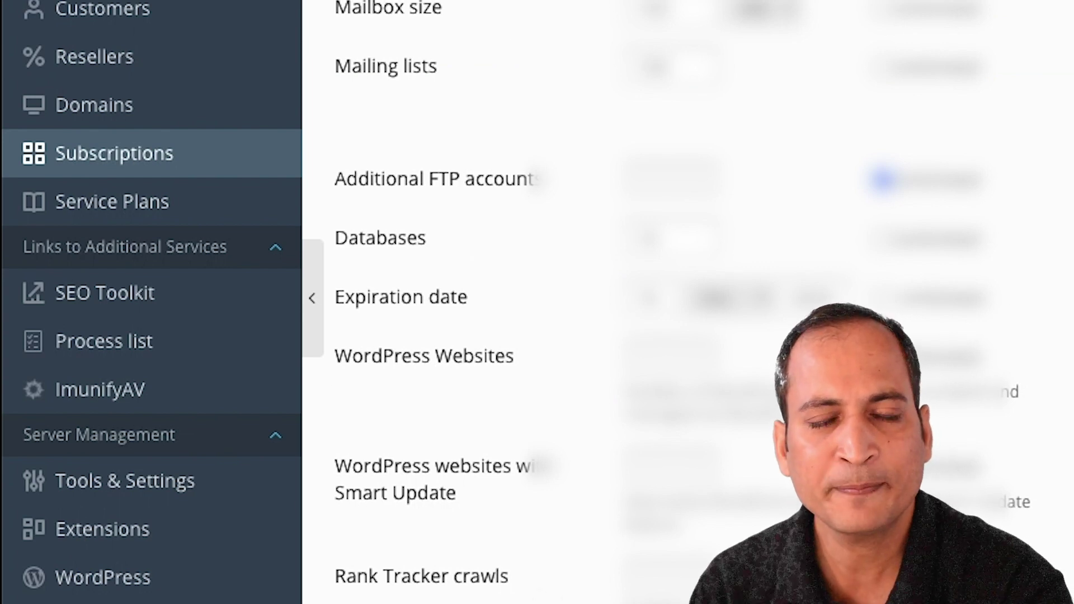
{"action": "scroll", "coordinate": [704, 302], "scroll_direction": "up", "scroll_amount": 10}
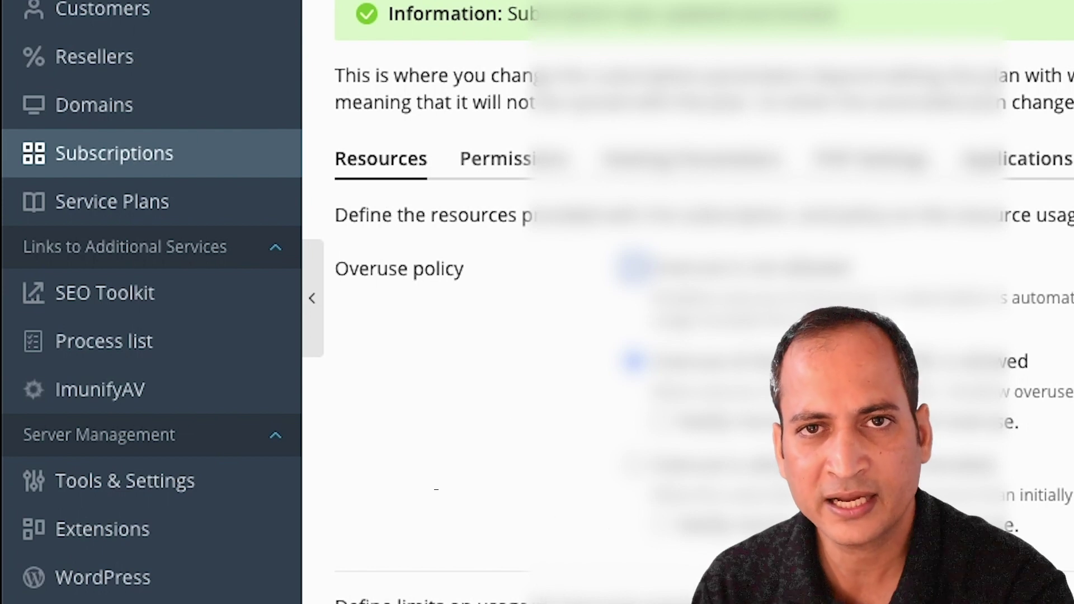
Open the digitaledustar.com subscription from the Subscriptions list.
{"action": "scroll", "coordinate": [436, 489], "scroll_direction": "up", "scroll_amount": 2}
{"action": "scroll", "coordinate": [1002, 163], "scroll_direction": "down", "scroll_amount": 10}
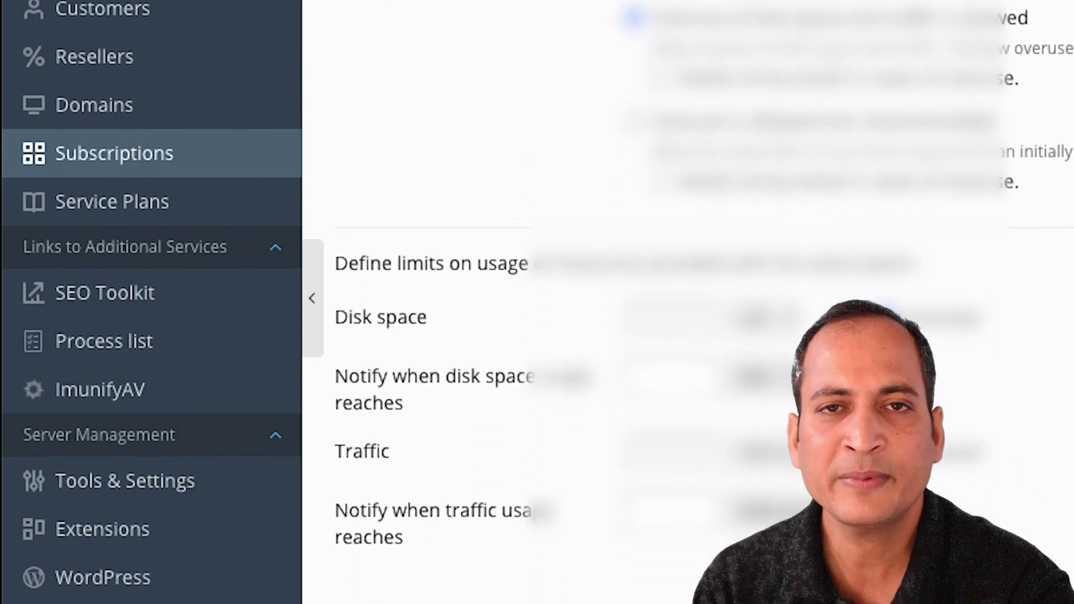
{"action": "left_click", "coordinate": [98, 163]}
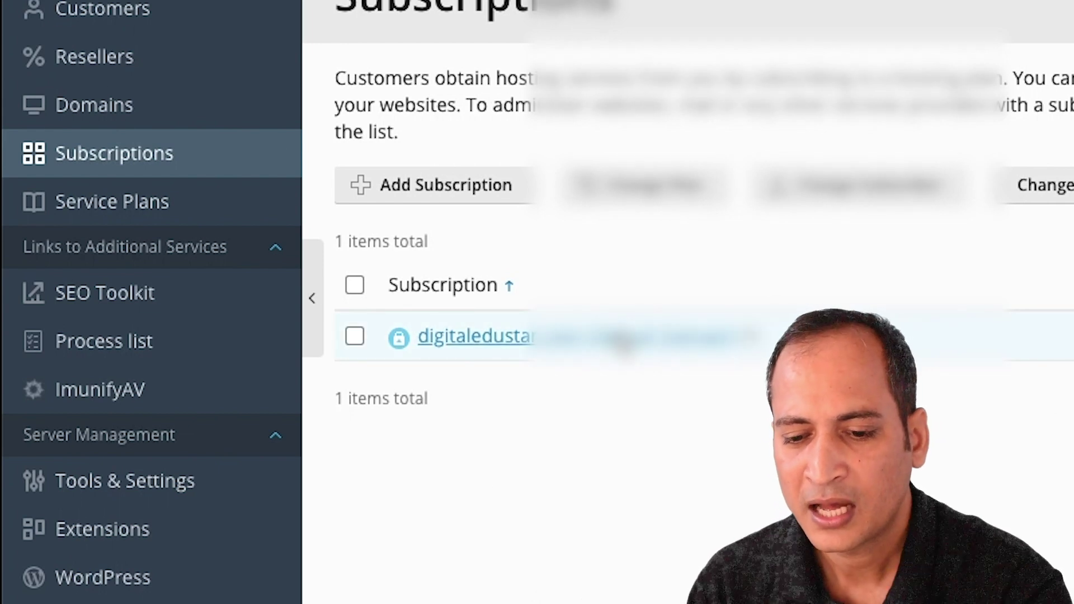
{"action": "left_click", "coordinate": [620, 340]}
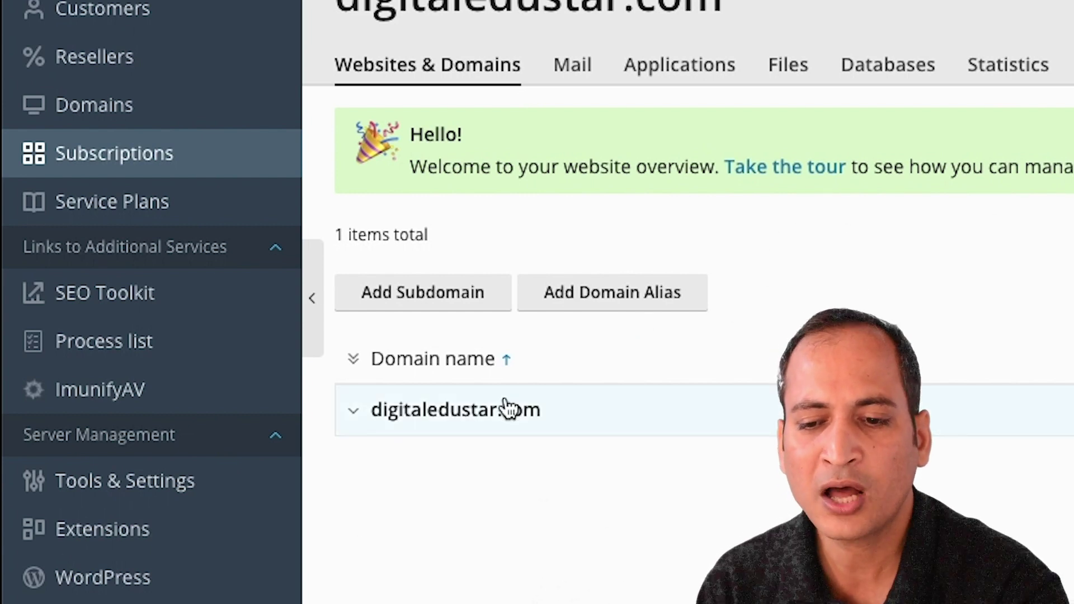
{"action": "left_click", "coordinate": [493, 417]}
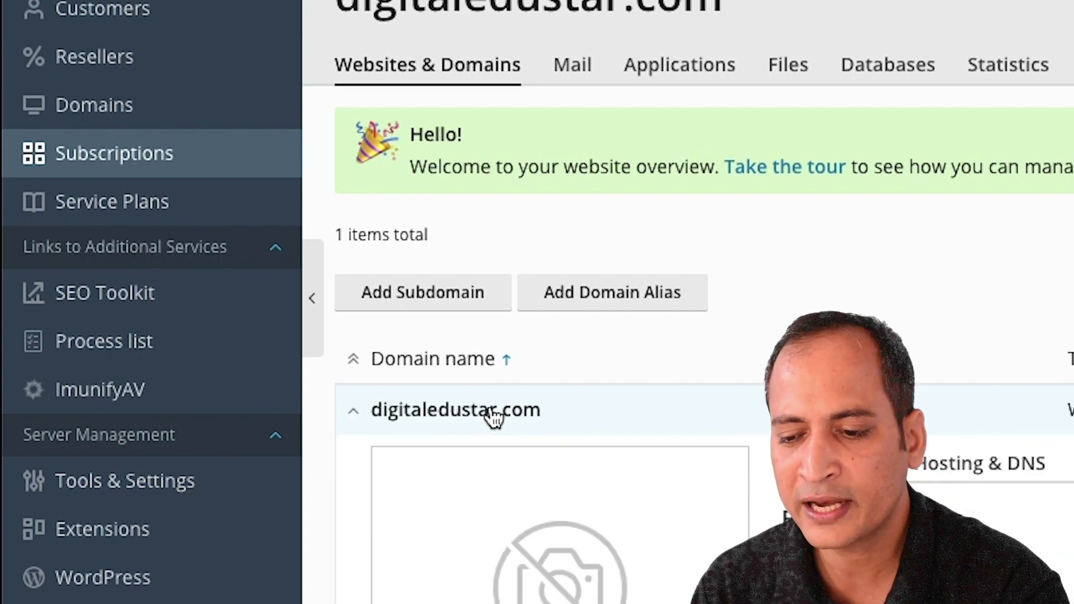
{"action": "scroll", "coordinate": [493, 416], "scroll_direction": "down", "scroll_amount": 3}
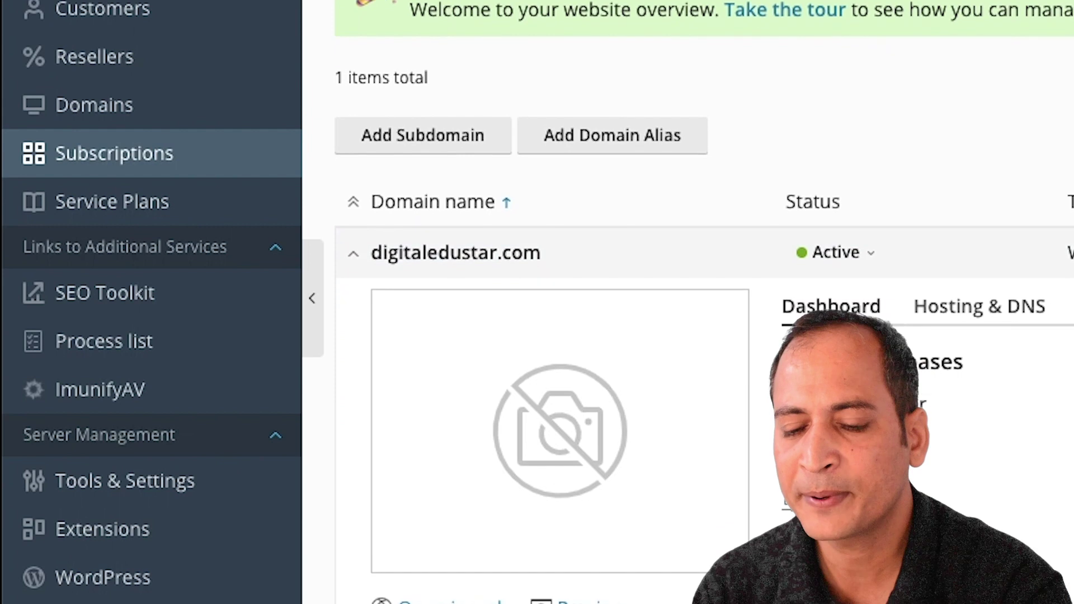
{"action": "scroll", "coordinate": [704, 302], "scroll_direction": "down", "scroll_amount": 3}
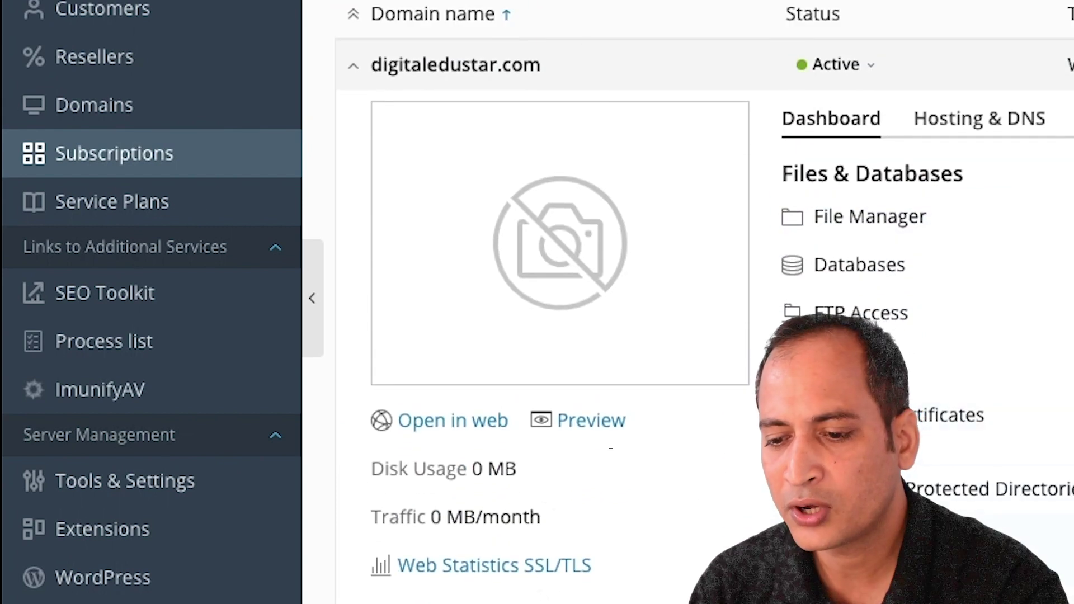
{"action": "scroll", "coordinate": [704, 303], "scroll_direction": "down", "scroll_amount": 1}
{"action": "scroll", "coordinate": [704, 302], "scroll_direction": "up", "scroll_amount": 1}
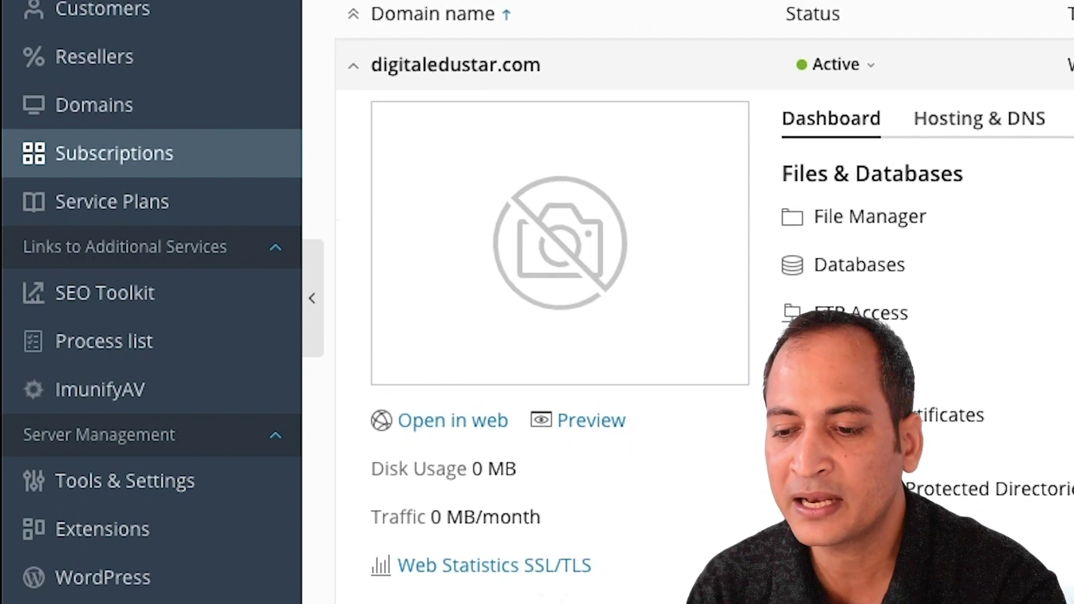
{"action": "left_click", "coordinate": [870, 233]}
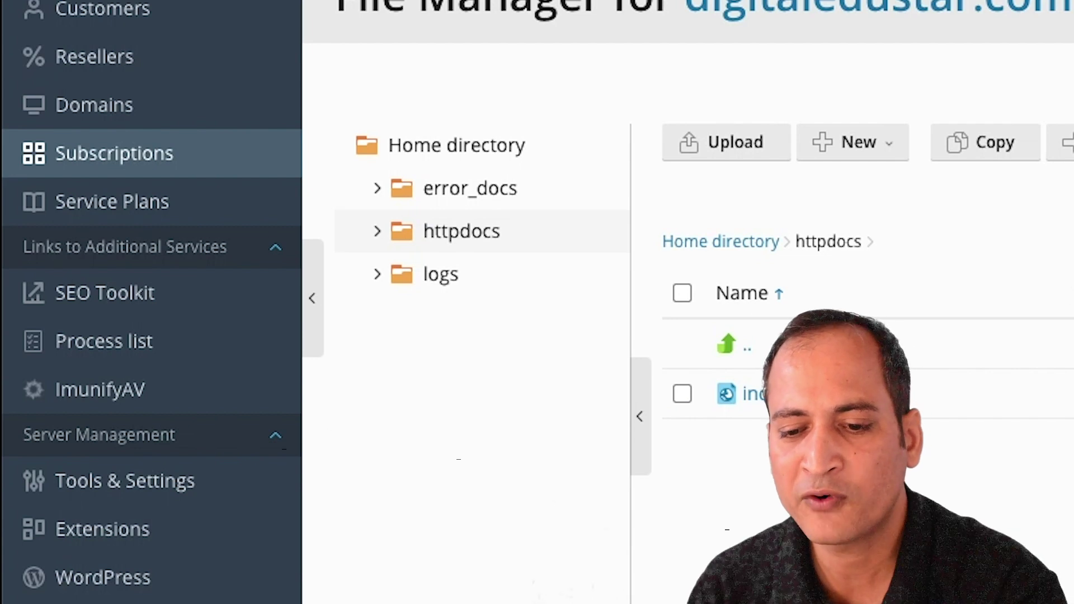
{"action": "key", "text": "alt+Left"}
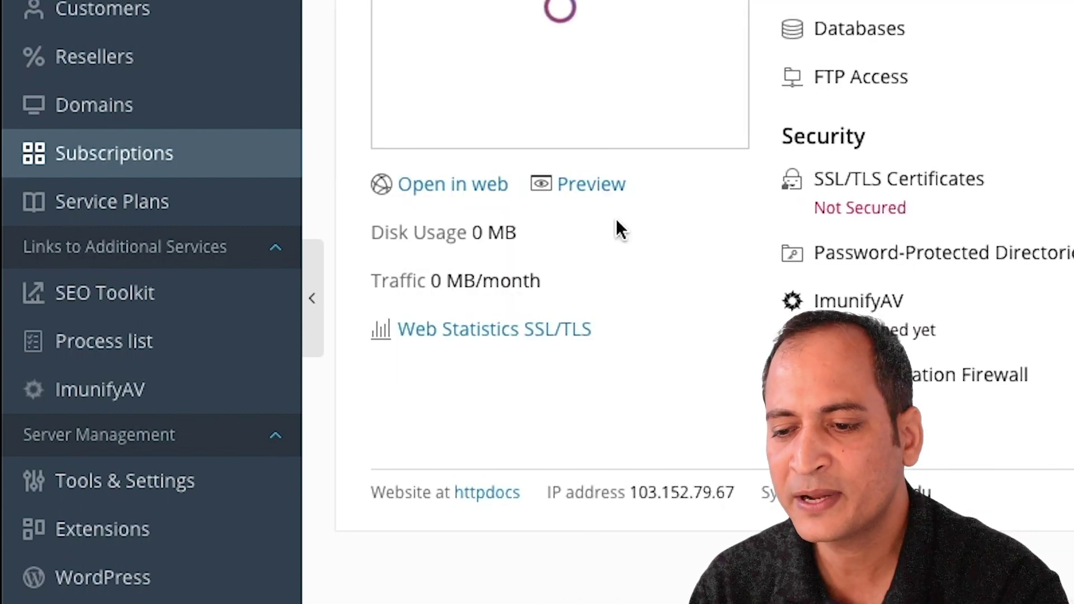
{"action": "scroll", "coordinate": [997, 288], "scroll_direction": "up", "scroll_amount": 6}
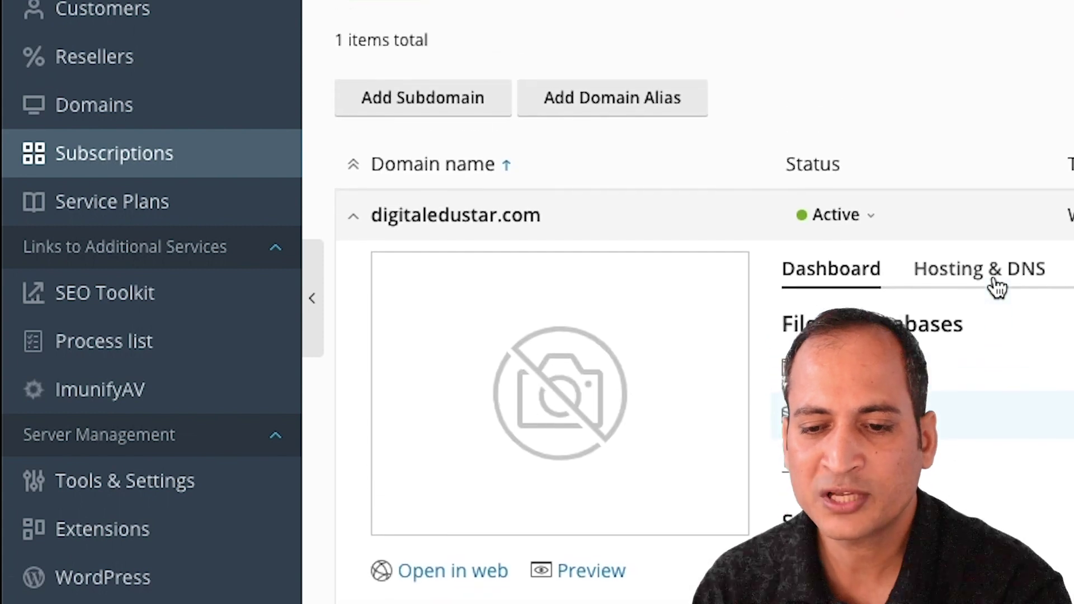
{"action": "scroll", "coordinate": [999, 287], "scroll_direction": "down", "scroll_amount": 1}
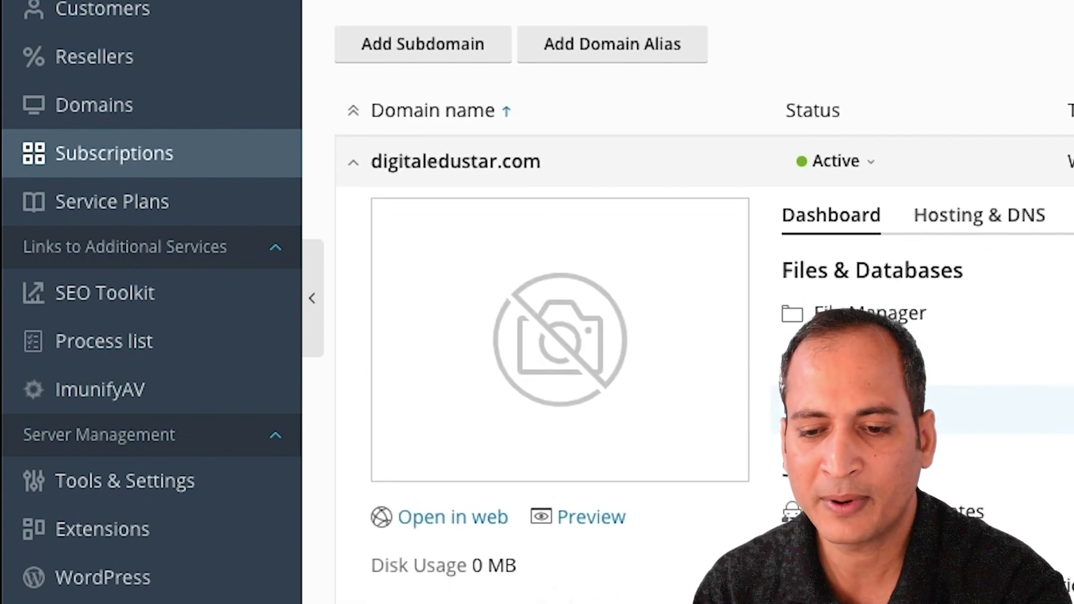
{"action": "left_click", "coordinate": [850, 408]}
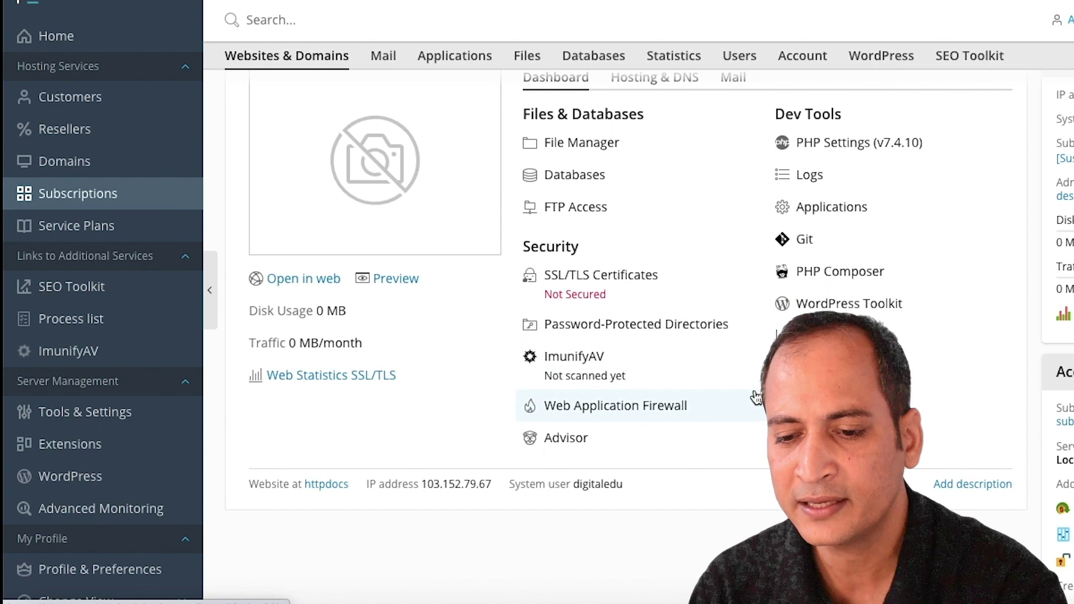
Launch WordPress Toolkit from digitaledustar.com's Dev Tools section.
{"action": "scroll", "coordinate": [756, 397], "scroll_direction": "up", "scroll_amount": 2}
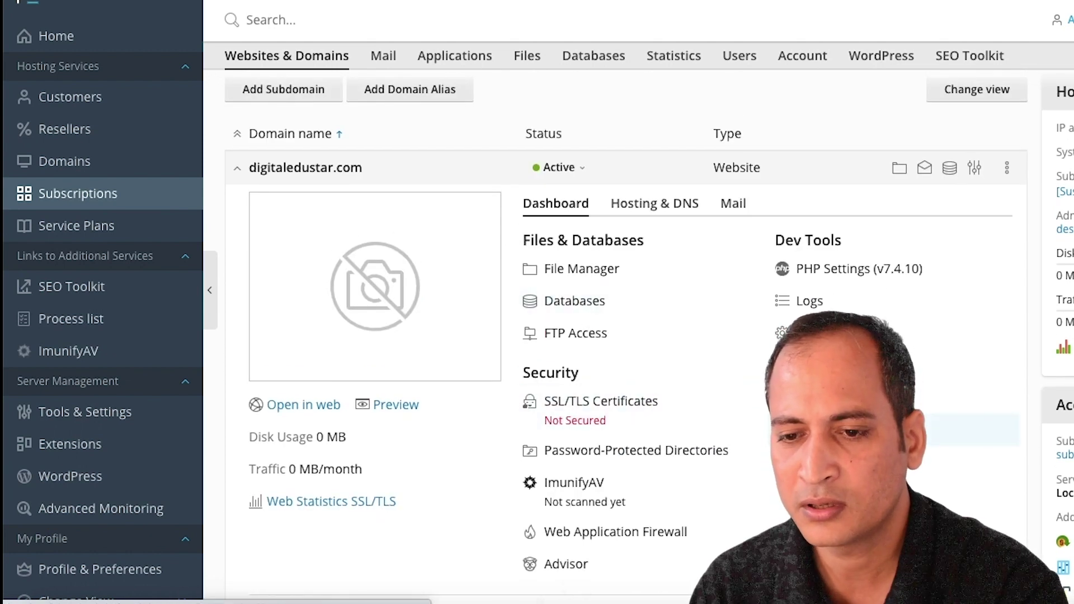
{"action": "left_click", "coordinate": [817, 429]}
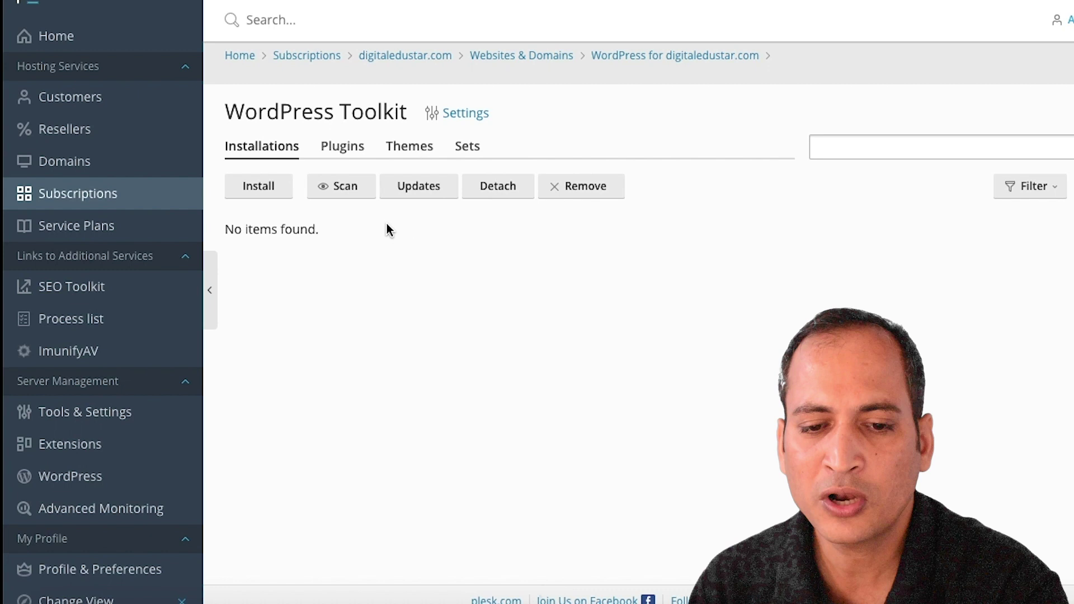
Start a WordPress install with a blank installation path (domain root) and version 5.5.1.
{"action": "left_click", "coordinate": [271, 190]}
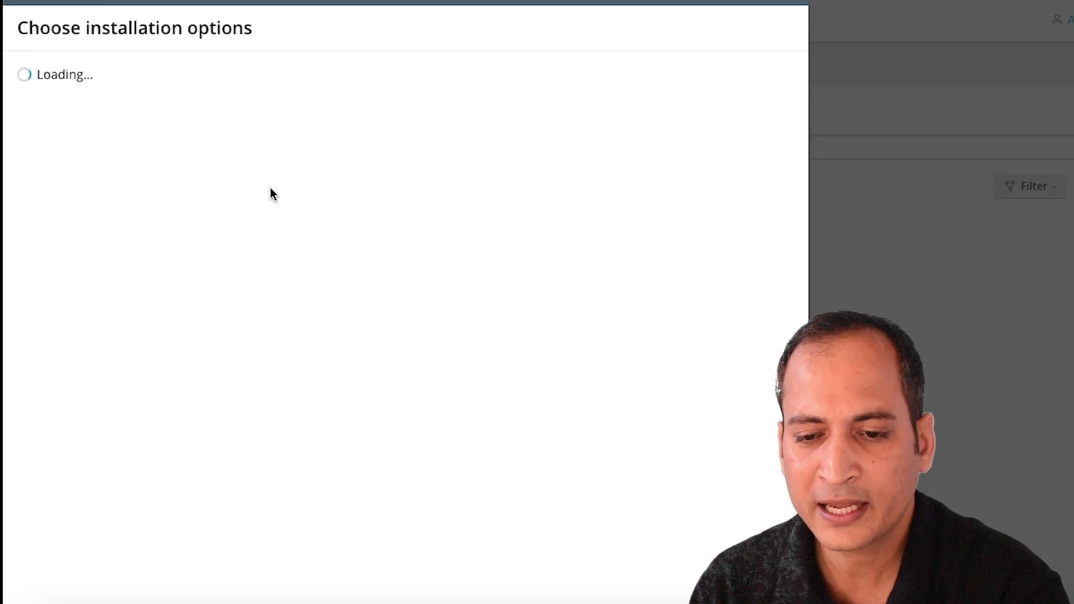
{"action": "left_click", "coordinate": [452, 165]}
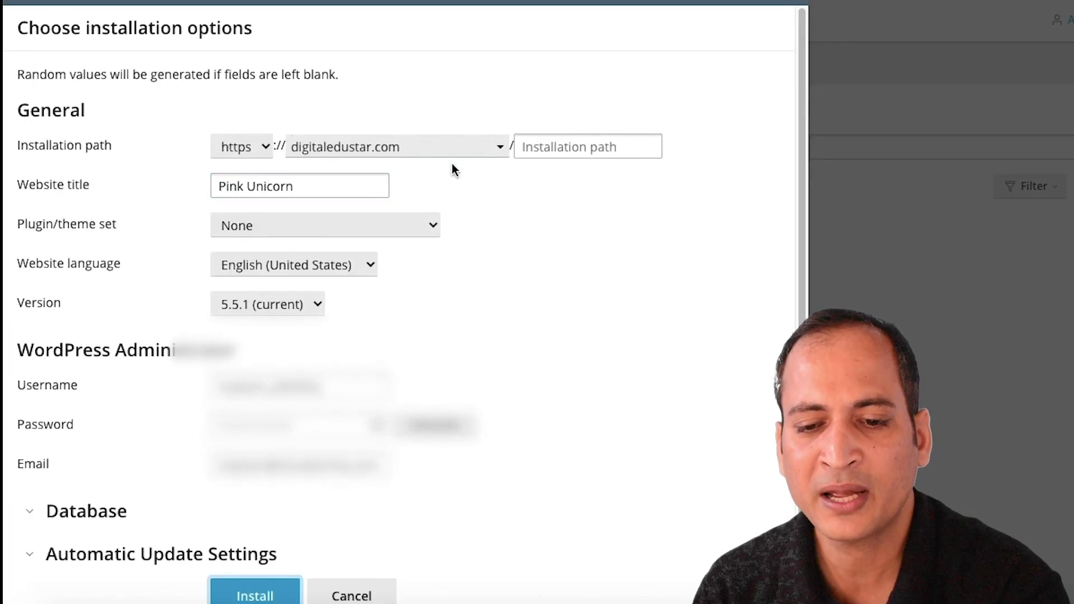
{"action": "left_click", "coordinate": [553, 148]}
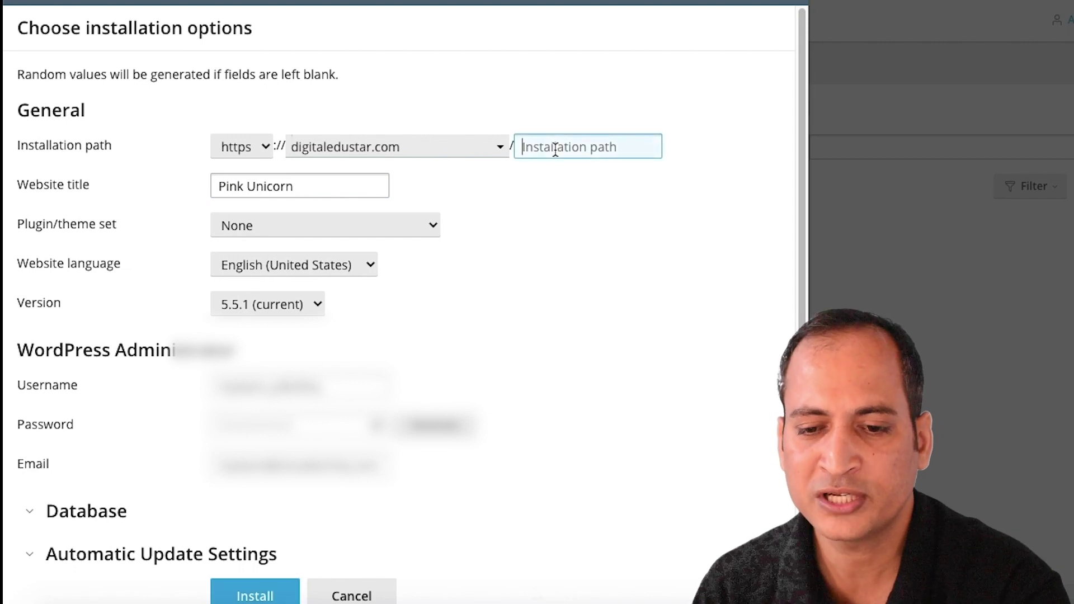
{"action": "type", "text": "blog"}
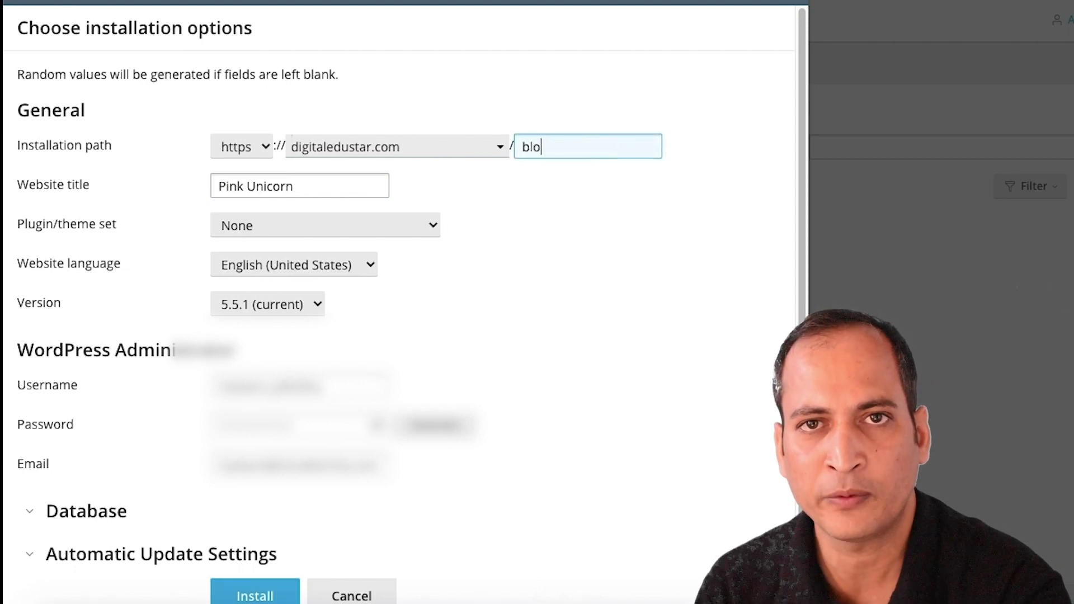
{"action": "key", "text": "BackSpace"}
{"action": "key", "text": "BackSpace"}
{"action": "key", "text": "BackSpace"}
{"action": "key", "text": "BackSpace"}
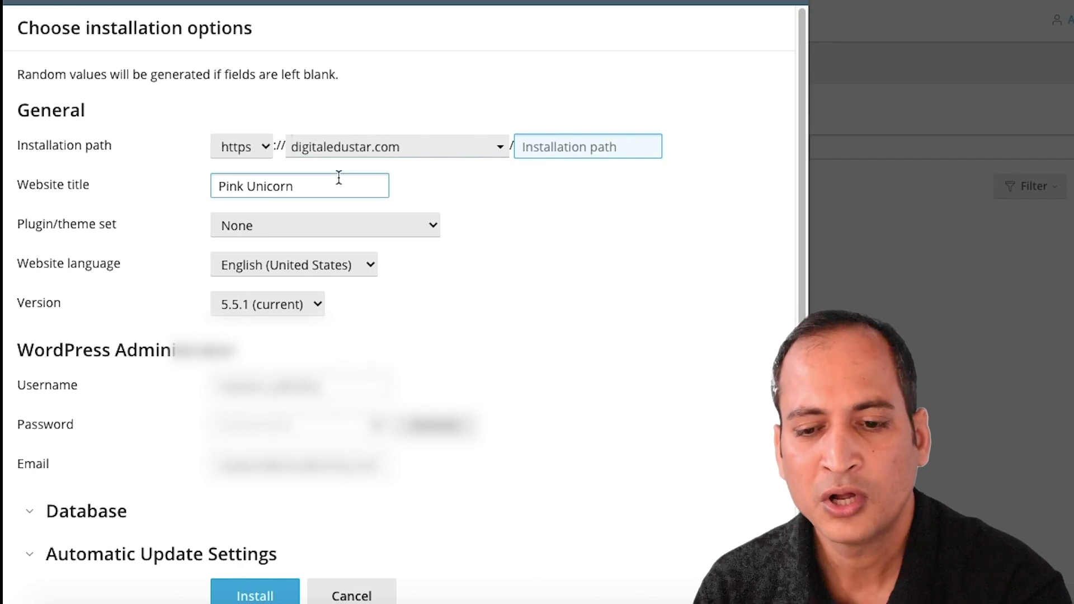
{"action": "left_click", "coordinate": [316, 304]}
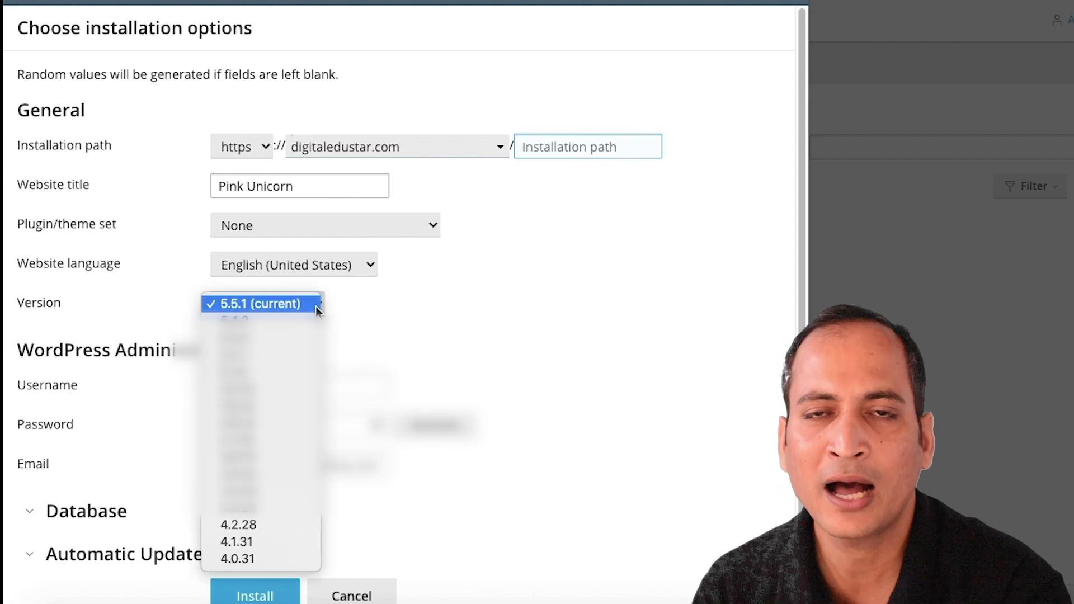
{"action": "left_click", "coordinate": [272, 307]}
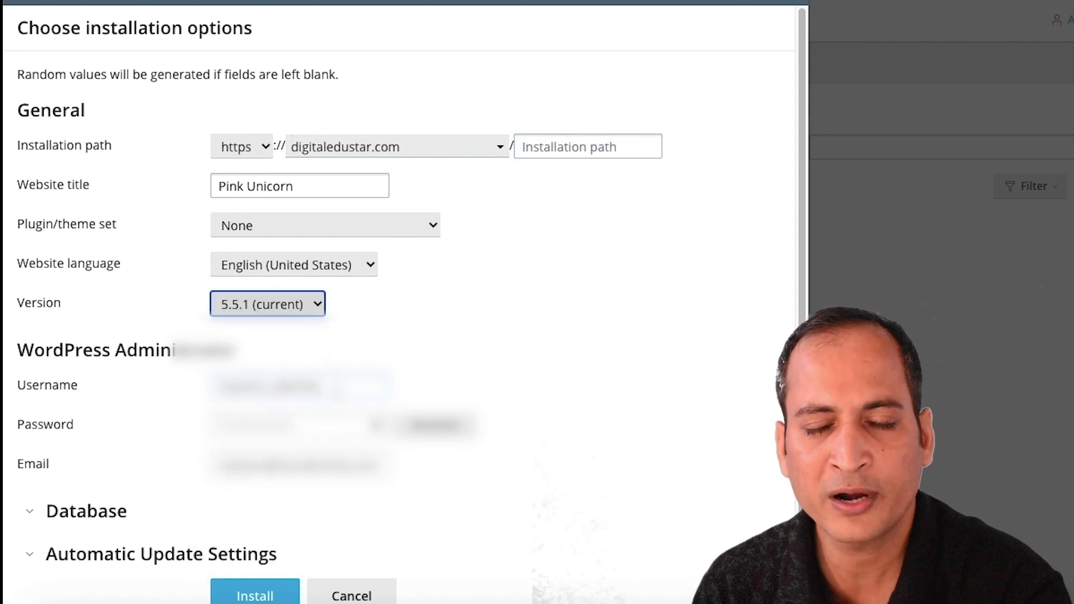
{"action": "key", "text": "Tab"}
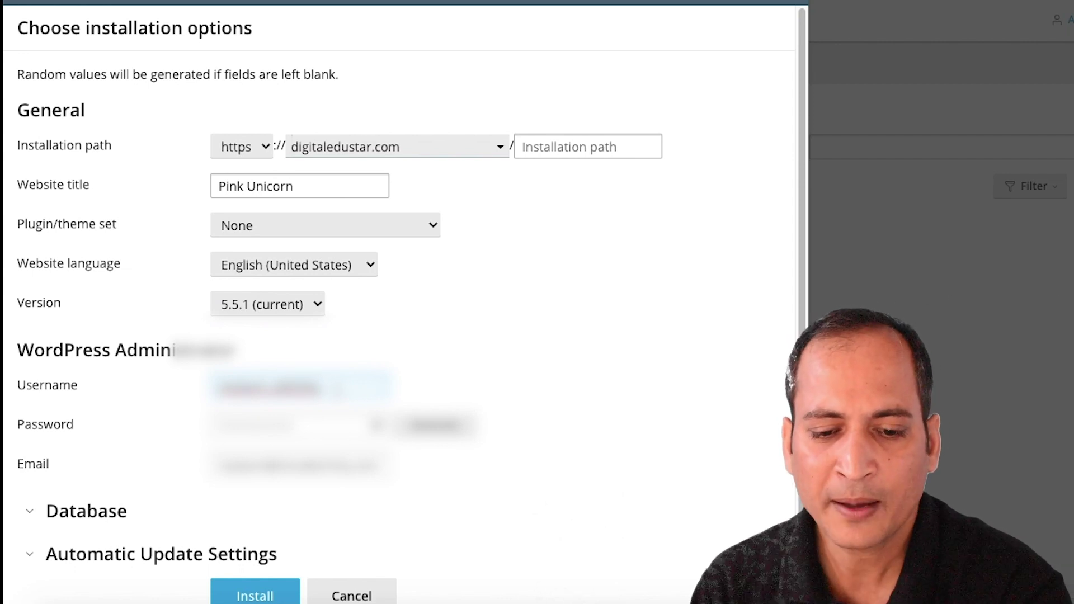
Replace the generated administrator username with a new one.
{"action": "key", "text": "BackSpace"}
{"action": "key", "text": "BackSpace"}
{"action": "key", "text": "BackSpace"}
{"action": "key", "text": "BackSpace"}
{"action": "key", "text": "BackSpace"}
{"action": "key", "text": "BackSpace"}
{"action": "key", "text": "BackSpace"}
{"action": "key", "text": "BackSpace"}
{"action": "key", "text": "BackSpace"}
{"action": "key", "text": "BackSpace"}
{"action": "key", "text": "BackSpace"}
{"action": "key", "text": "ctrl+v"}
{"action": "key", "text": "ctrl+z"}
{"action": "type", "text": "min"}
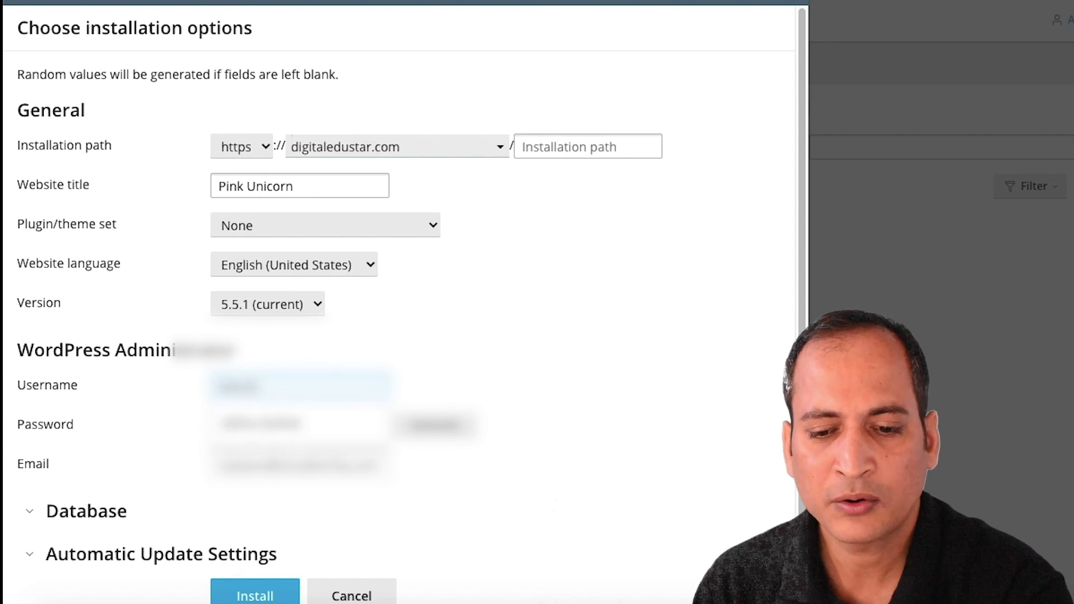
Paste a new administrator password and e-mail over the generated values.
{"action": "left_click", "coordinate": [375, 424]}
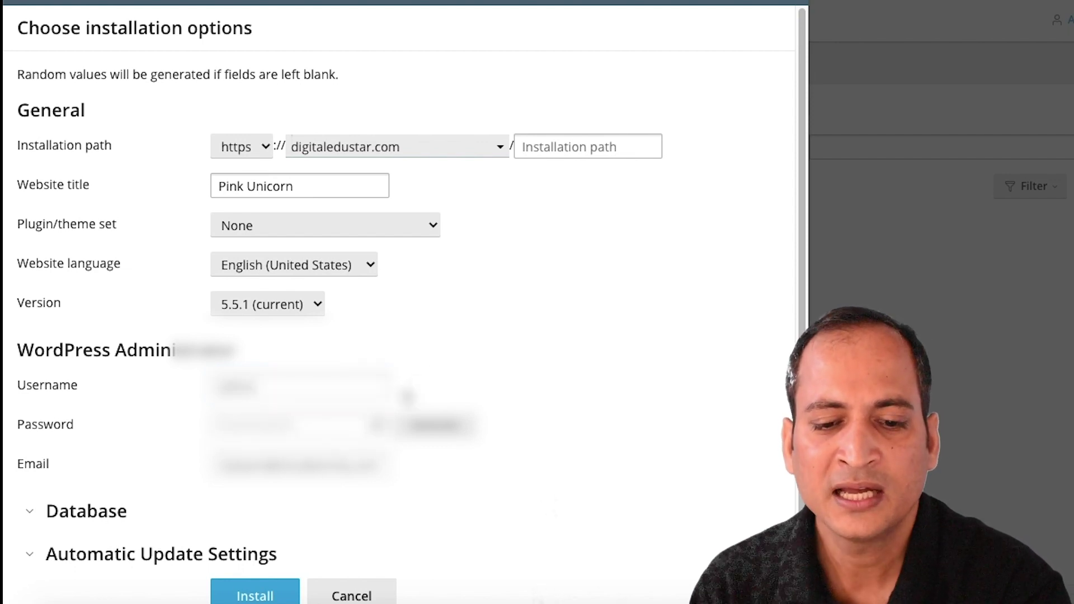
{"action": "left_click_drag", "start_coordinate": [377, 426], "coordinate": [341, 424]}
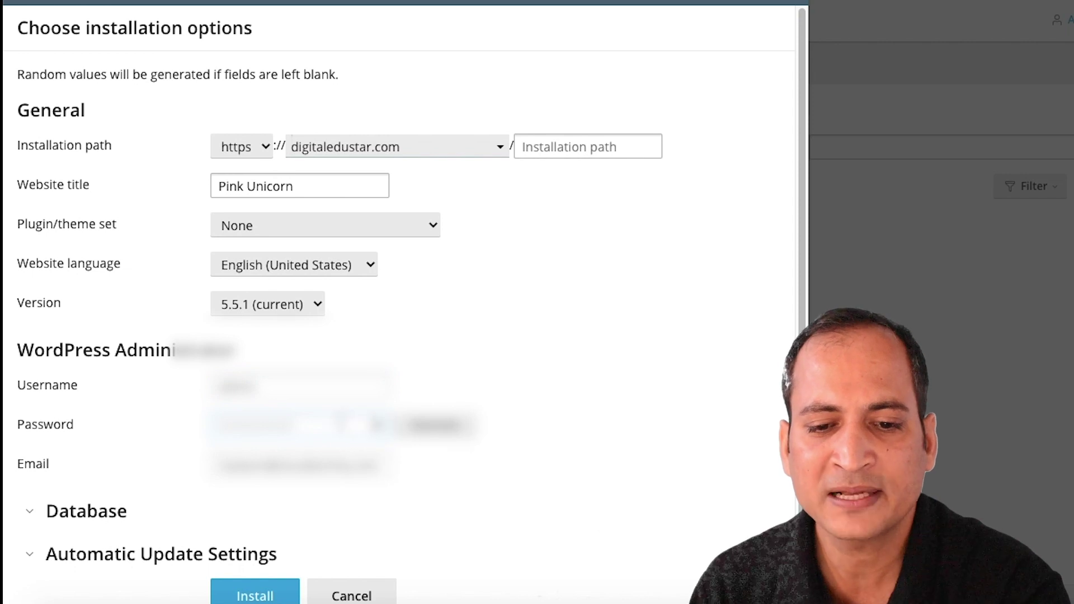
{"action": "key", "text": "ctrl+v"}
{"action": "left_click", "coordinate": [300, 465]}
{"action": "key", "text": "BackSpace"}
{"action": "key", "text": "BackSpace"}
{"action": "key", "text": "BackSpace"}
{"action": "key", "text": "BackSpace"}
{"action": "key", "text": "BackSpace"}
{"action": "key", "text": "BackSpace"}
{"action": "key", "text": "BackSpace"}
{"action": "key", "text": "BackSpace"}
{"action": "key", "text": "BackSpace"}
{"action": "key", "text": "BackSpace"}
{"action": "key", "text": "BackSpace"}
{"action": "key", "text": "BackSpace"}
{"action": "key", "text": "BackSpace"}
{"action": "key", "text": "BackSpace"}
{"action": "key", "text": "BackSpace"}
{"action": "key", "text": "BackSpace"}
{"action": "key", "text": "BackSpace"}
{"action": "key", "text": "BackSpace"}
{"action": "key", "text": "BackSpace"}
{"action": "key", "text": "BackSpace"}
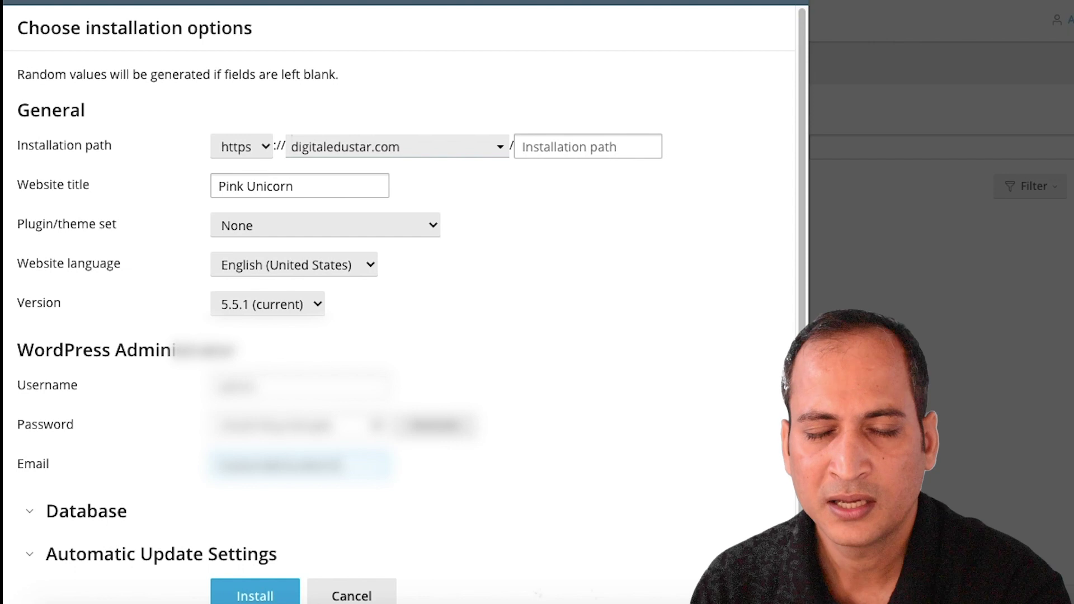
{"action": "key", "text": "BackSpace"}
{"action": "key", "text": "BackSpace"}
{"action": "key", "text": "BackSpace"}
{"action": "key", "text": "ctrl+v"}
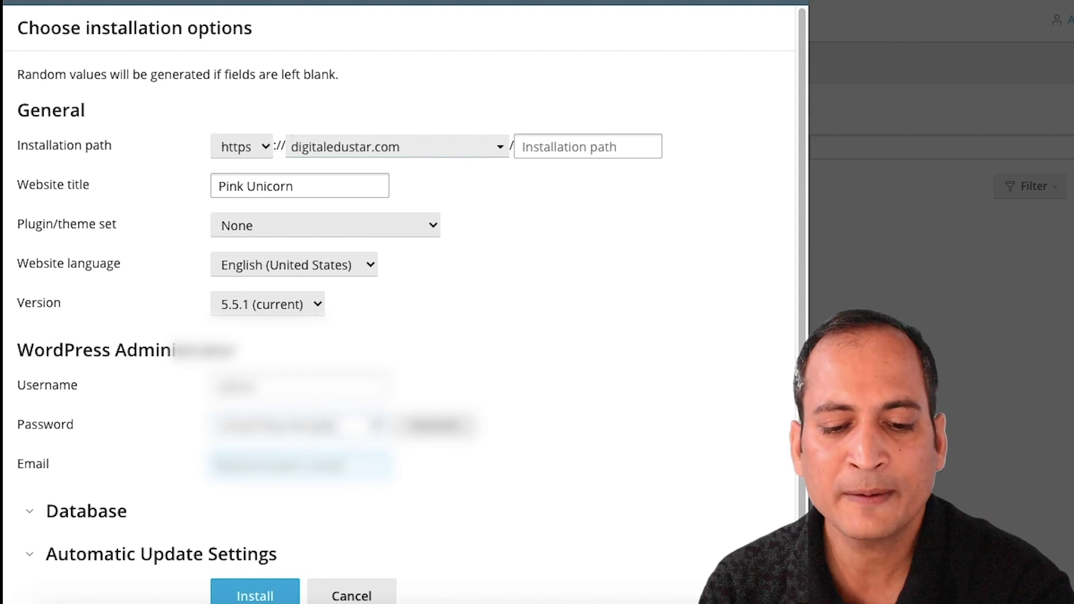
Retype the administrator password and choose the admin e-mail from autofill suggestions.
{"action": "key", "text": "BackSpace"}
{"action": "key", "text": "BackSpace"}
{"action": "key", "text": "BackSpace"}
{"action": "key", "text": "BackSpace"}
{"action": "key", "text": "BackSpace"}
{"action": "key", "text": "BackSpace"}
{"action": "key", "text": "BackSpace"}
{"action": "key", "text": "BackSpace"}
{"action": "key", "text": "BackSpace"}
{"action": "key", "text": "BackSpace"}
{"action": "key", "text": "BackSpace"}
{"action": "key", "text": "BackSpace"}
{"action": "key", "text": "BackSpace"}
{"action": "key", "text": "BackSpace"}
{"action": "key", "text": "BackSpace"}
{"action": "key", "text": "BackSpace"}
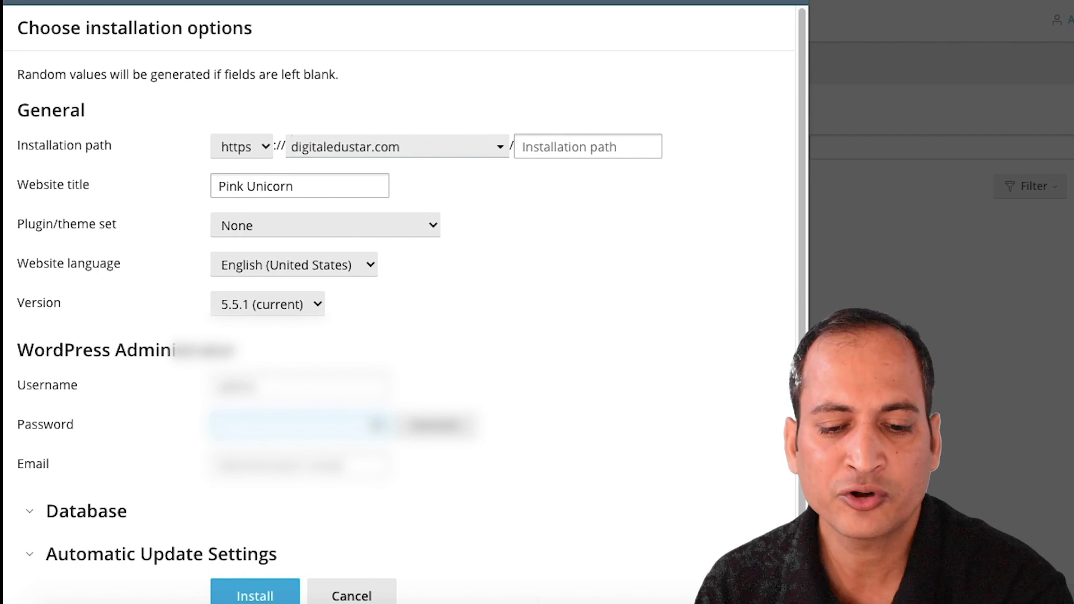
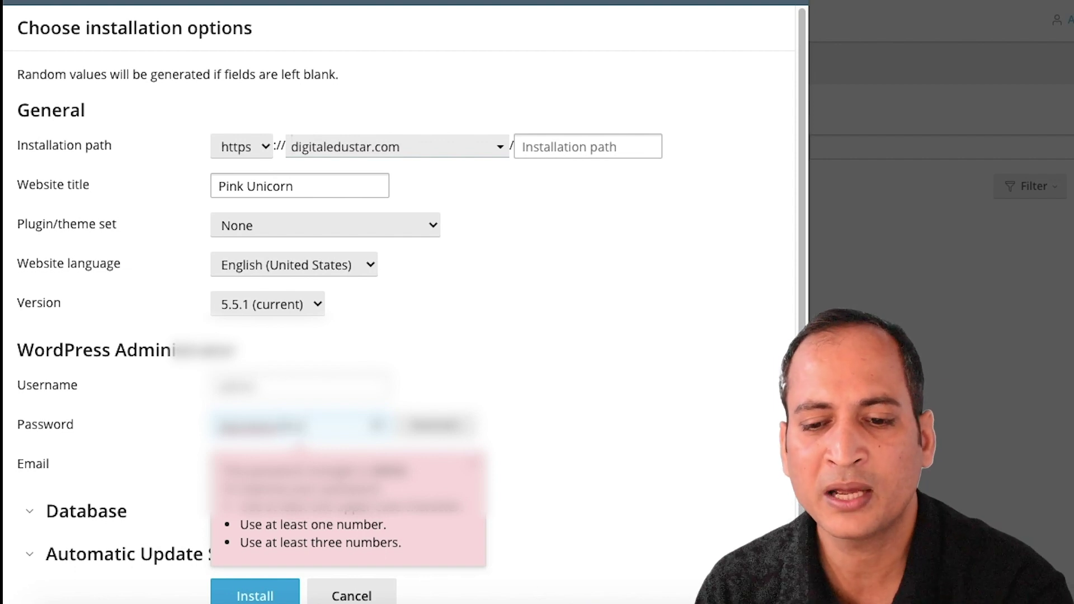
{"action": "key", "text": "Tab"}
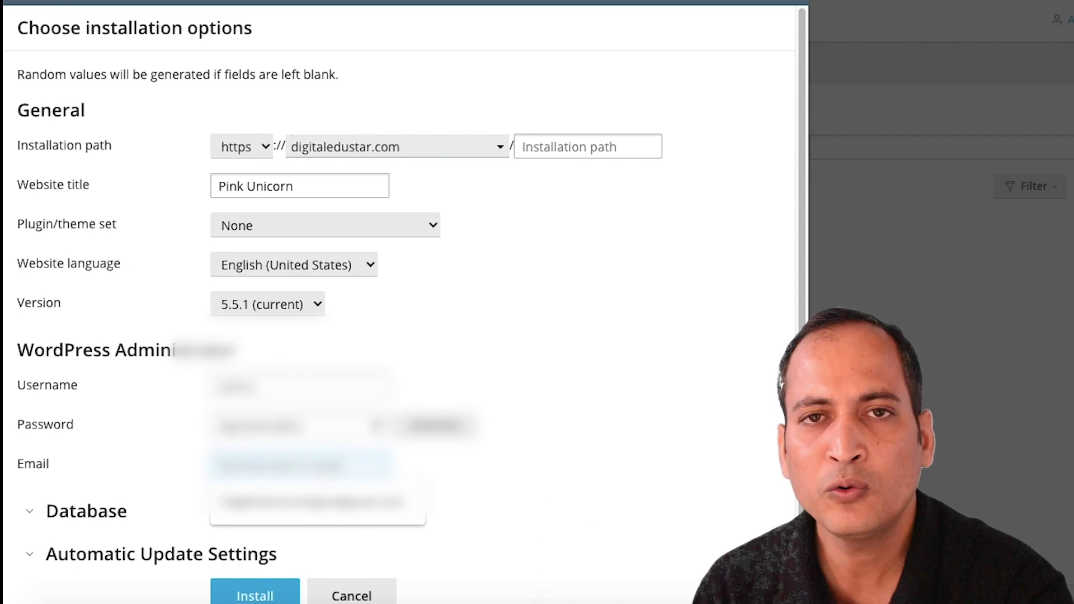
{"action": "left_click", "coordinate": [428, 477]}
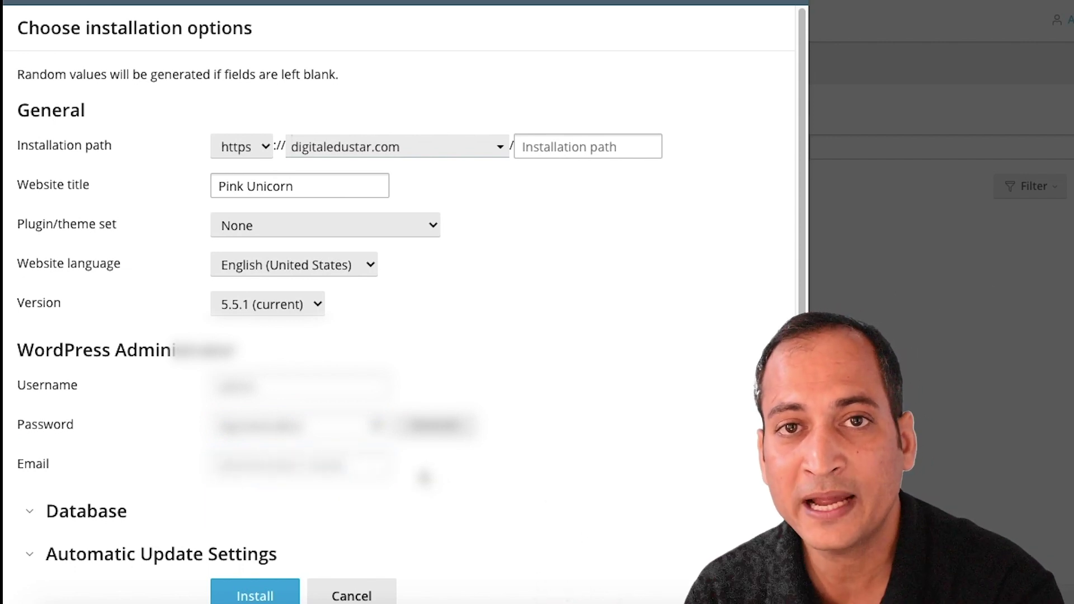
{"action": "left_click", "coordinate": [385, 467]}
{"action": "left_click", "coordinate": [355, 513]}
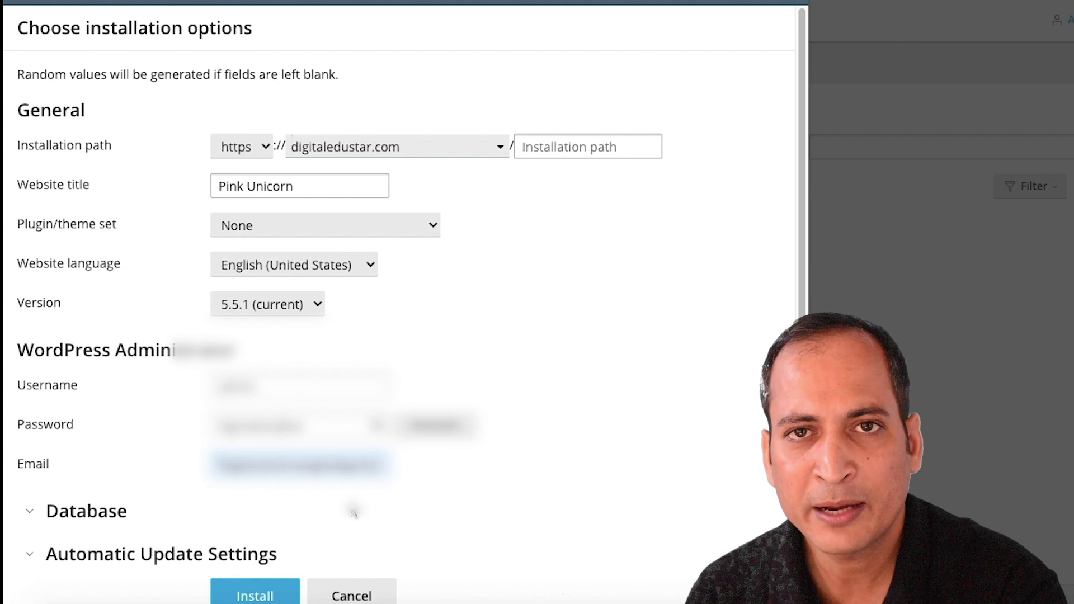
Expand the Database section and change the database name's ending to 'punkun'.
{"action": "scroll", "coordinate": [426, 506], "scroll_direction": "down", "scroll_amount": 1}
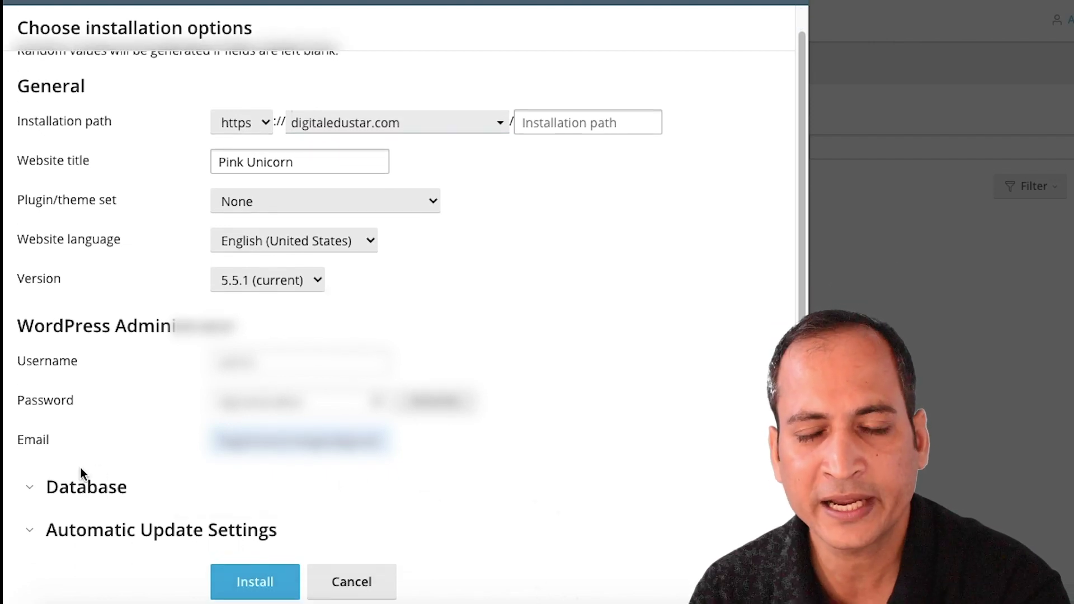
{"action": "left_click", "coordinate": [78, 498]}
{"action": "scroll", "coordinate": [450, 498], "scroll_direction": "down", "scroll_amount": 2}
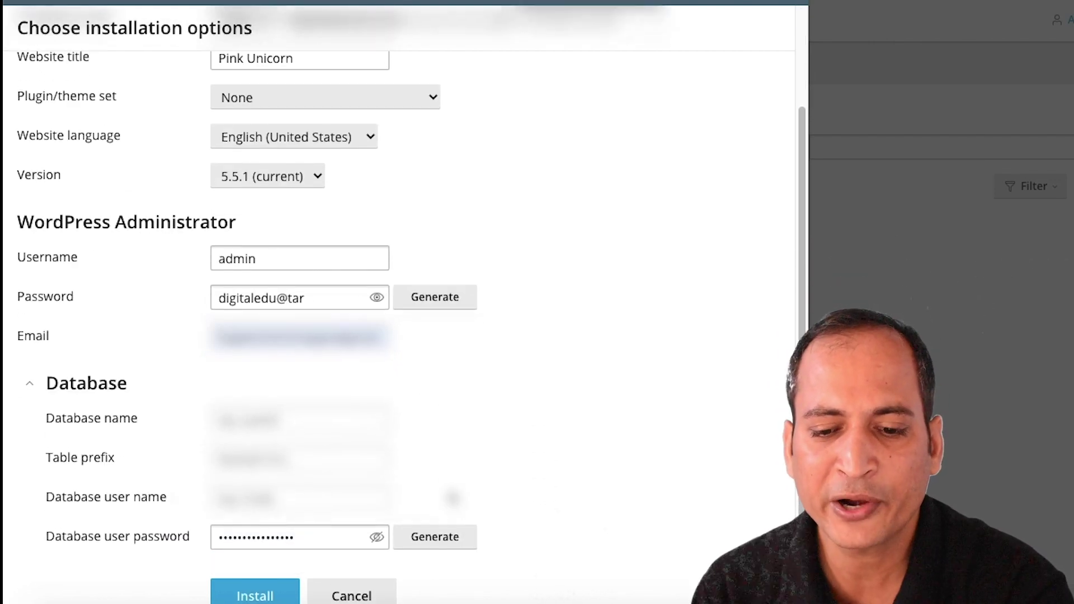
{"action": "left_click", "coordinate": [289, 417]}
{"action": "key", "text": "BackSpace"}
{"action": "key", "text": "BackSpace"}
{"action": "key", "text": "BackSpace"}
{"action": "key", "text": "BackSpace"}
{"action": "key", "text": "BackSpace"}
{"action": "key", "text": "BackSpace"}
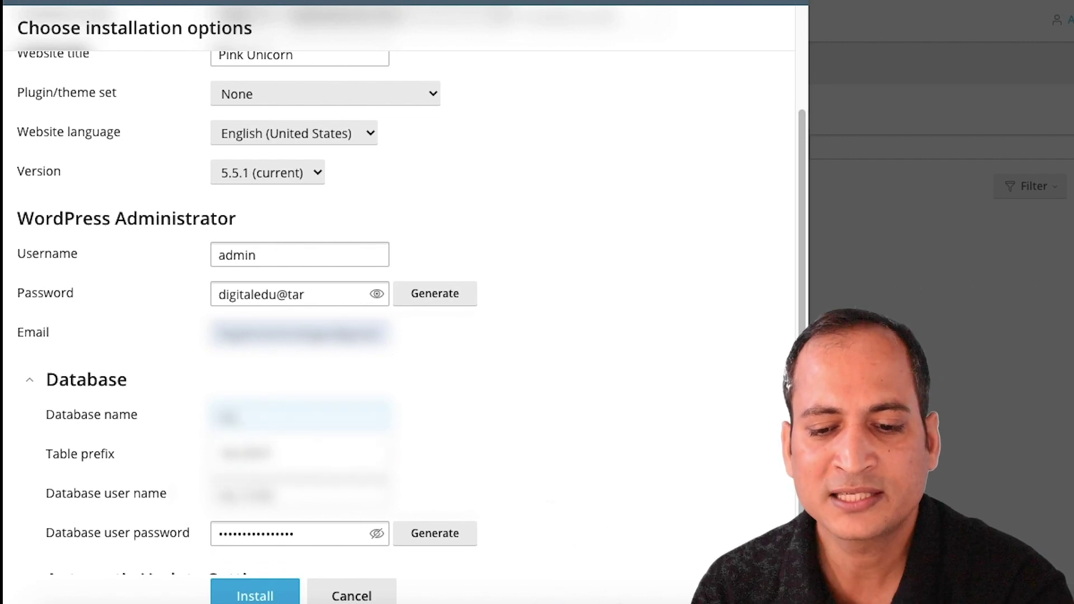
{"action": "type", "text": "pu"}
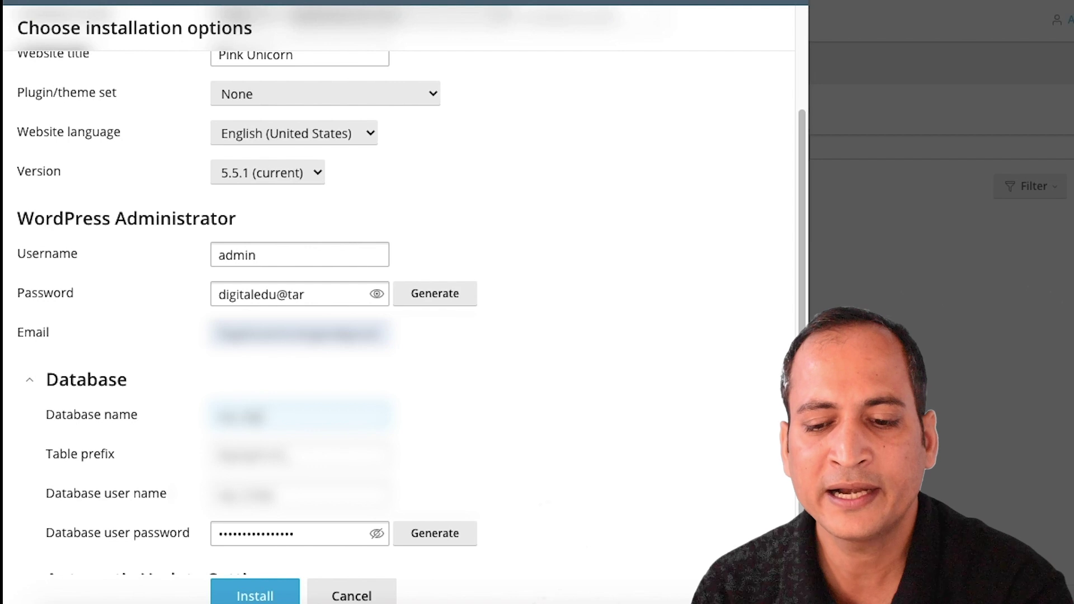
{"action": "type", "text": "nku"}
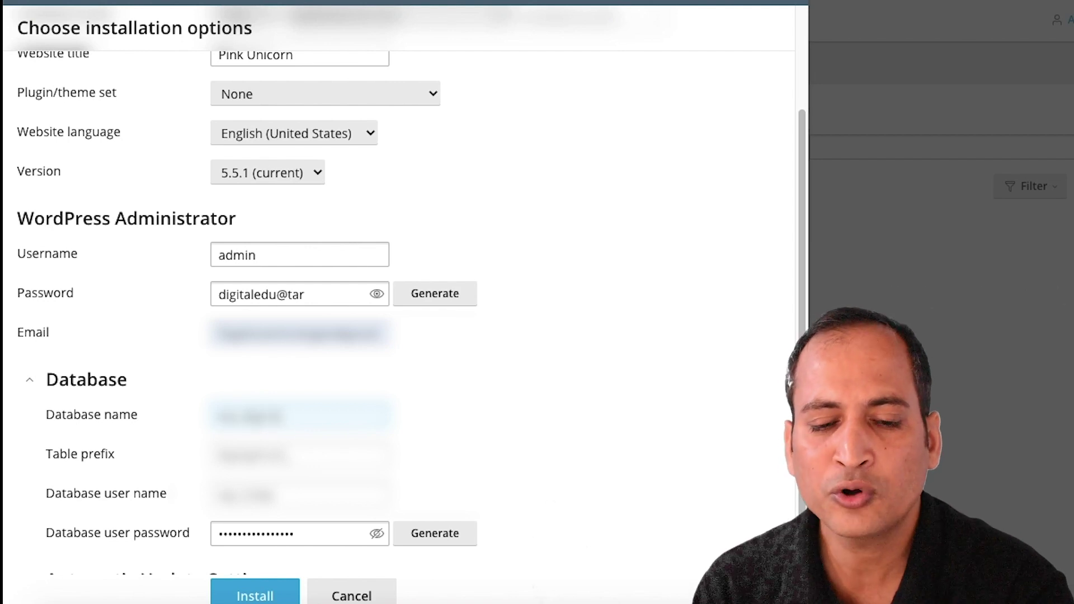
{"action": "type", "text": "n"}
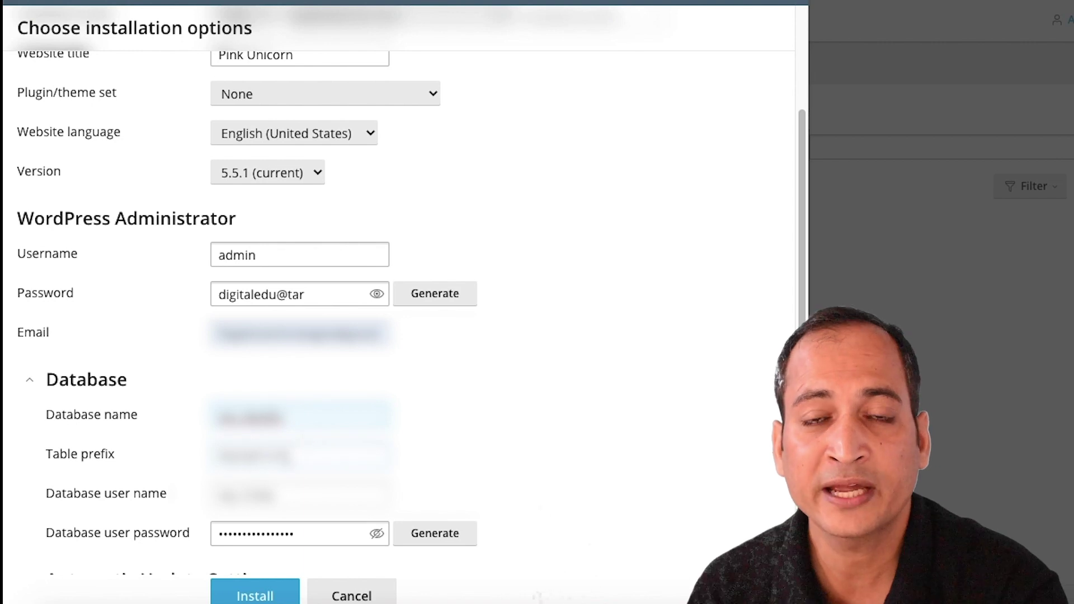
Replace the table prefix with 'wp_'.
{"action": "key", "text": "Tab"}
{"action": "key", "text": "shift+Left"}
{"action": "key", "text": "shift+Left"}
{"action": "key", "text": "shift+Left"}
{"action": "key", "text": "shift+Left"}
{"action": "key", "text": "shift+Left"}
{"action": "key", "text": "shift+Left"}
{"action": "key", "text": "shift+Left"}
{"action": "key", "text": "shift+Left"}
{"action": "key", "text": "shift+Left"}
{"action": "key", "text": "shift+Left"}
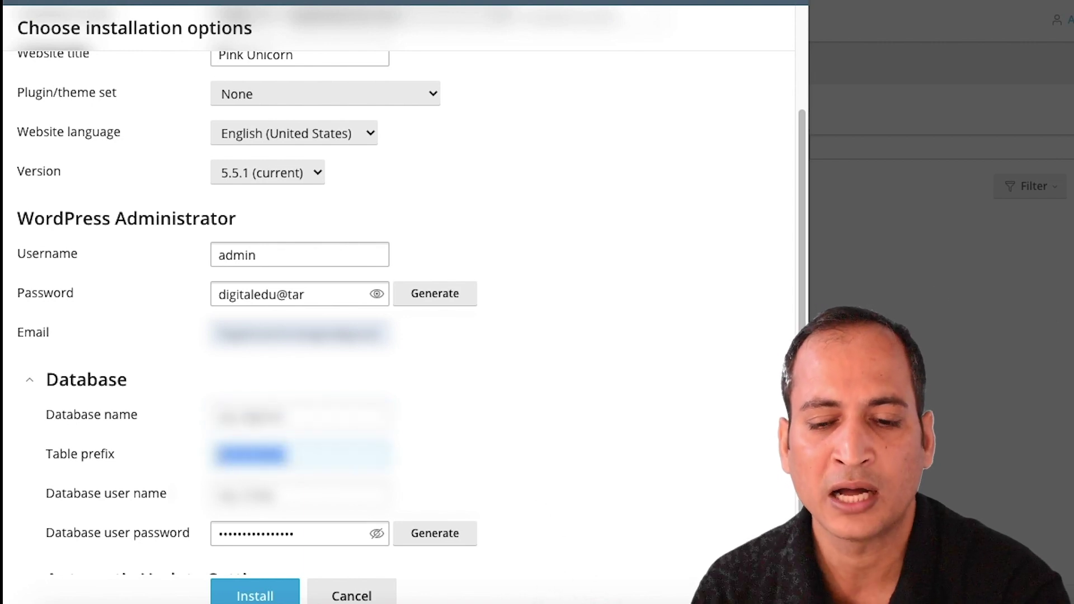
{"action": "key", "text": "BackSpace"}
{"action": "type", "text": "w"}
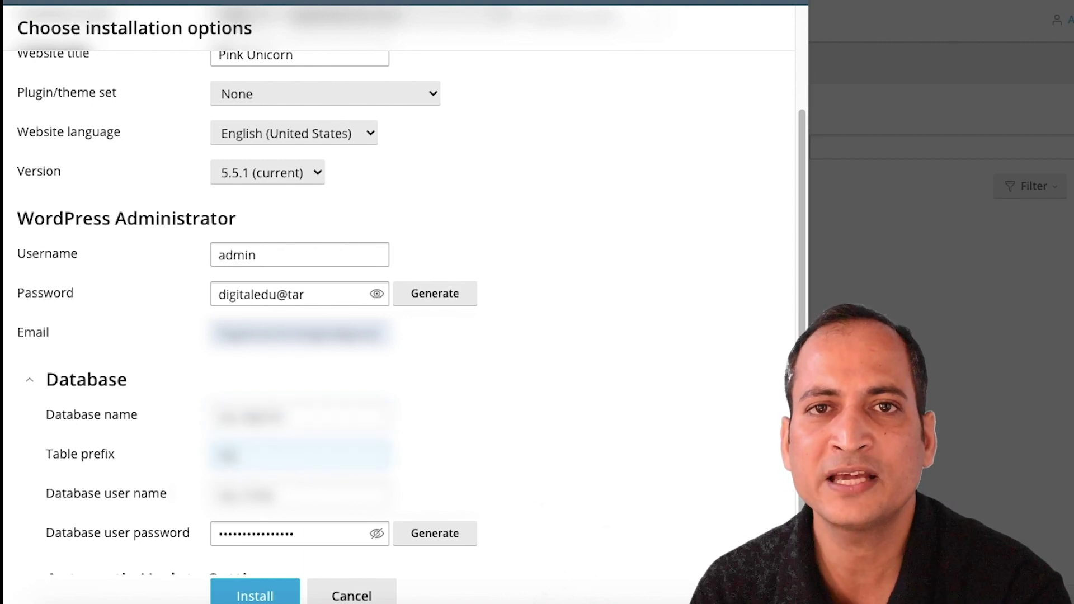
{"action": "type", "text": "p_"}
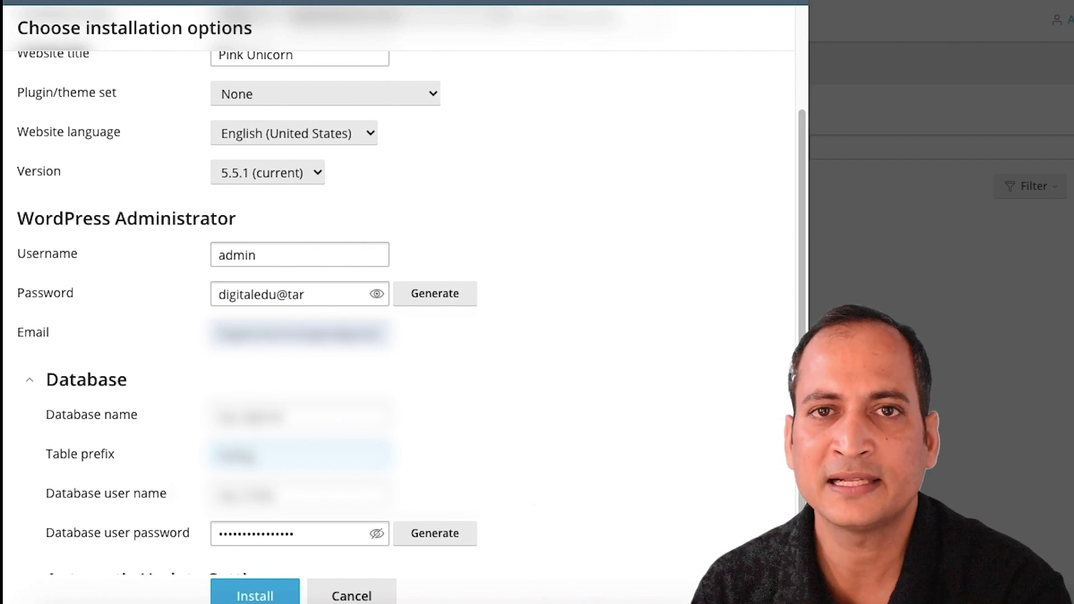
Set the database user name from the autofill suggestion, ending it with 'eviluser'.
{"action": "key", "text": "Tab"}
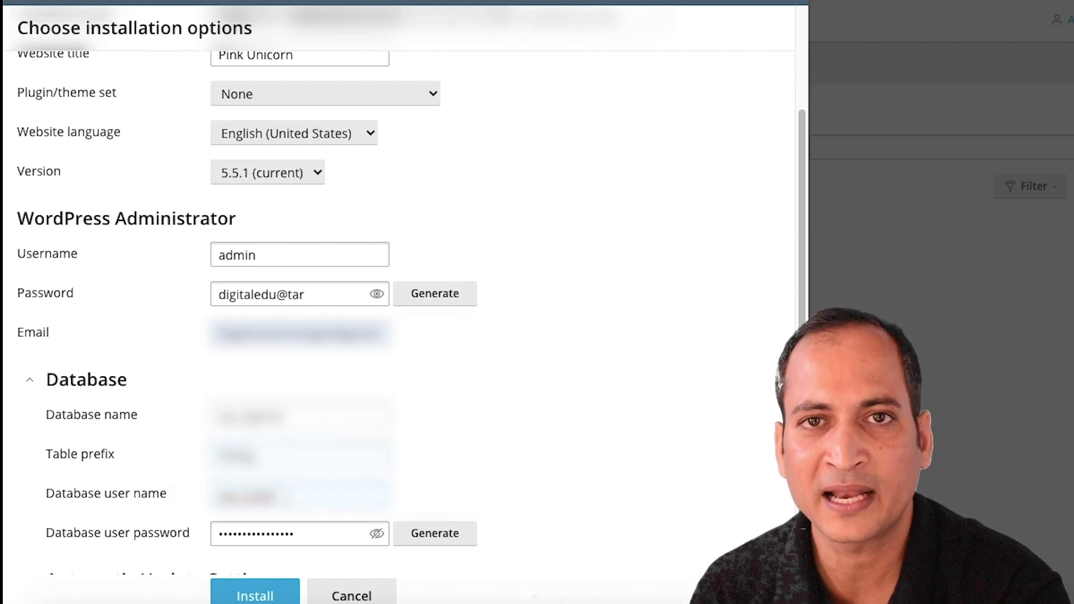
{"action": "key", "text": "BackSpace"}
{"action": "type", "text": "w"}
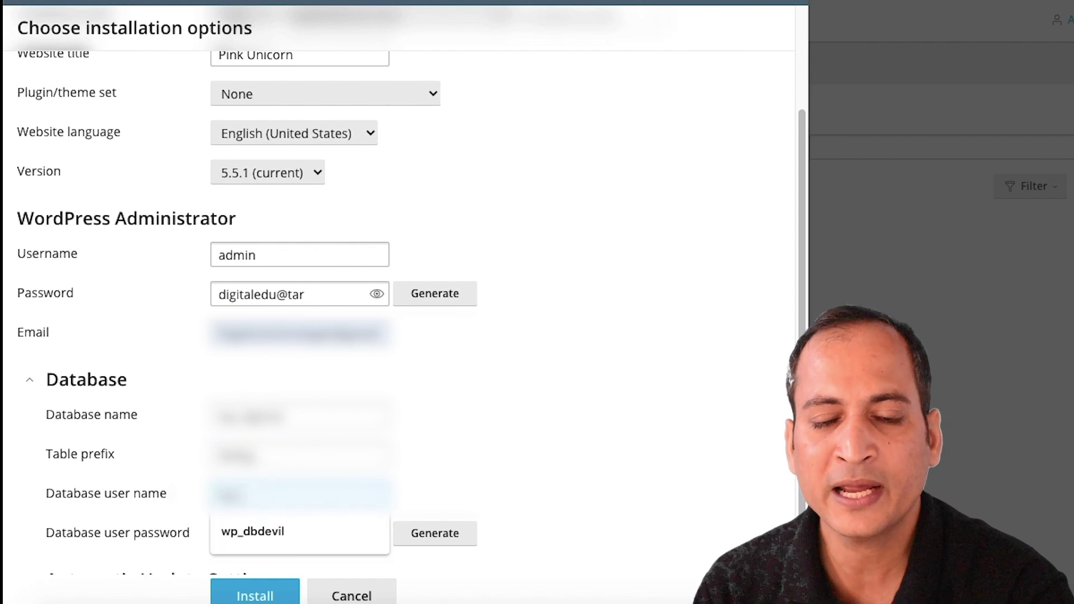
{"action": "key", "text": "Down"}
{"action": "key", "text": "Return"}
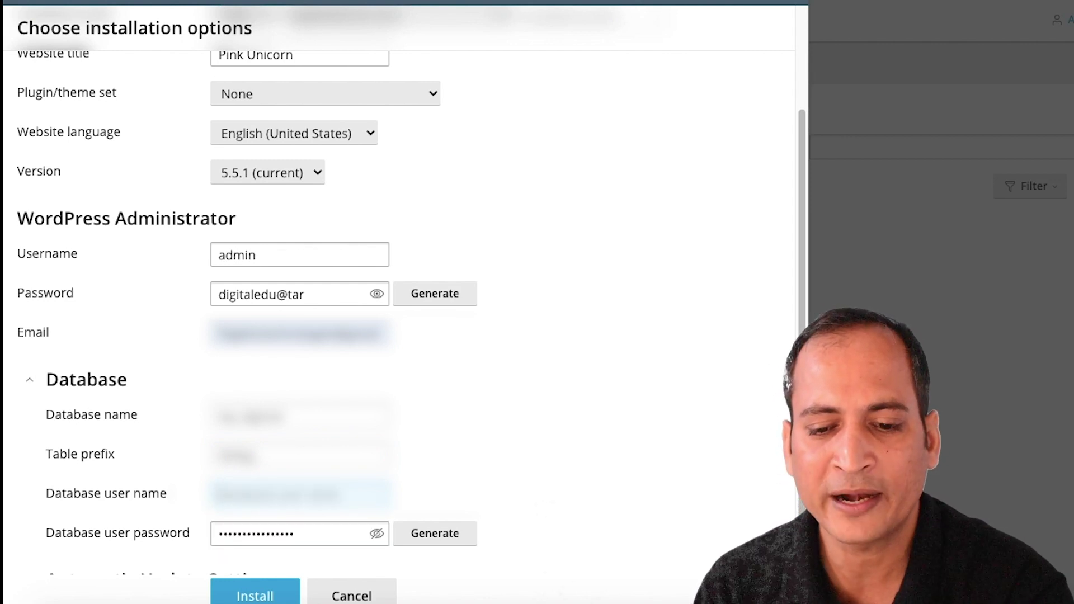
{"action": "key", "text": "ctrl+a"}
{"action": "type", "text": "w"}
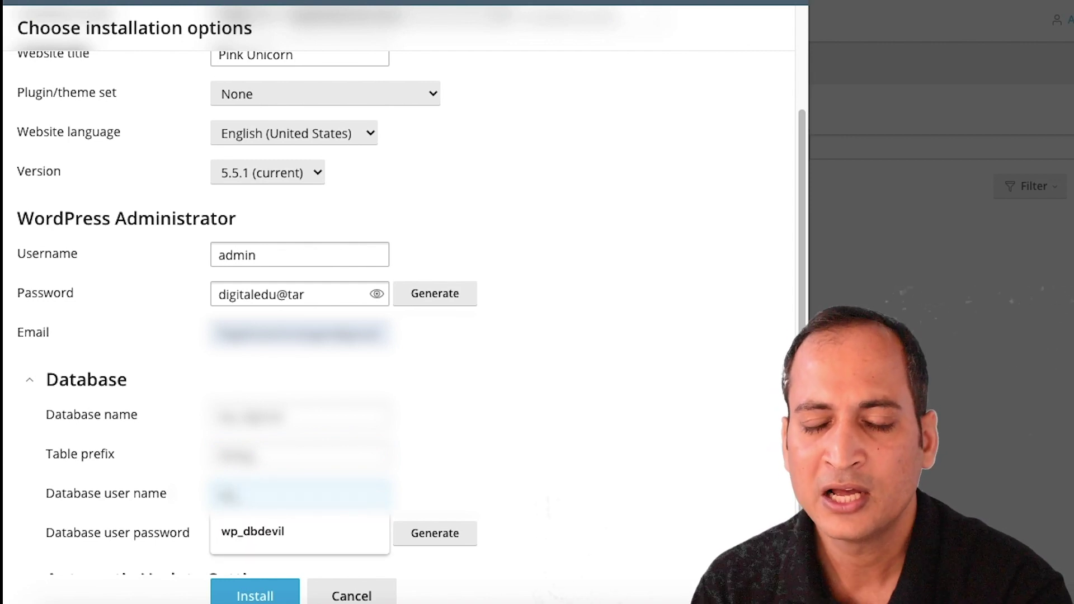
{"action": "key", "text": "Down"}
{"action": "key", "text": "Return"}
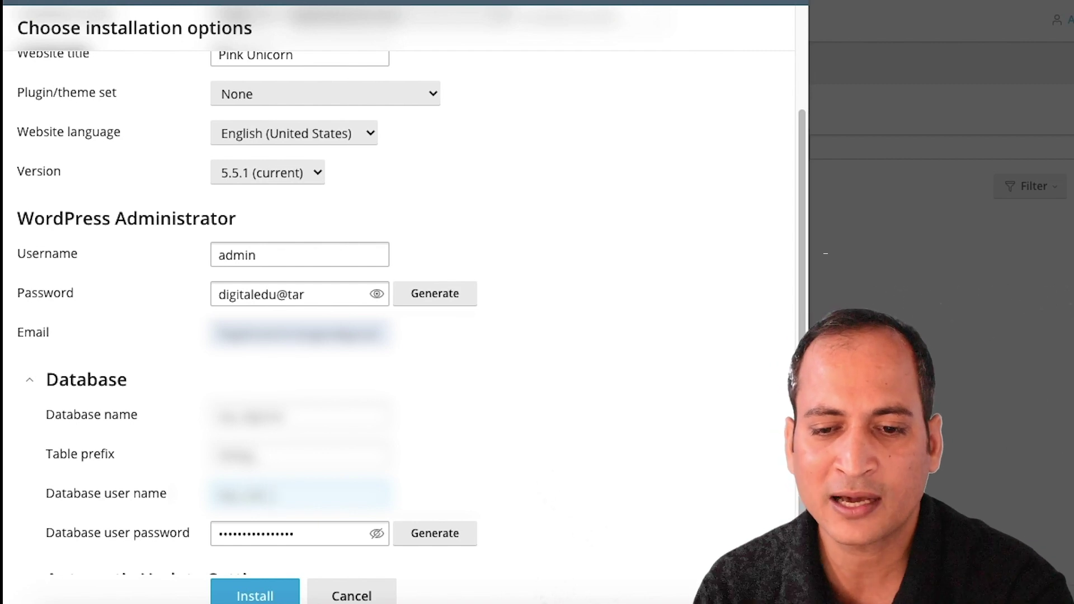
{"action": "type", "text": "evil"}
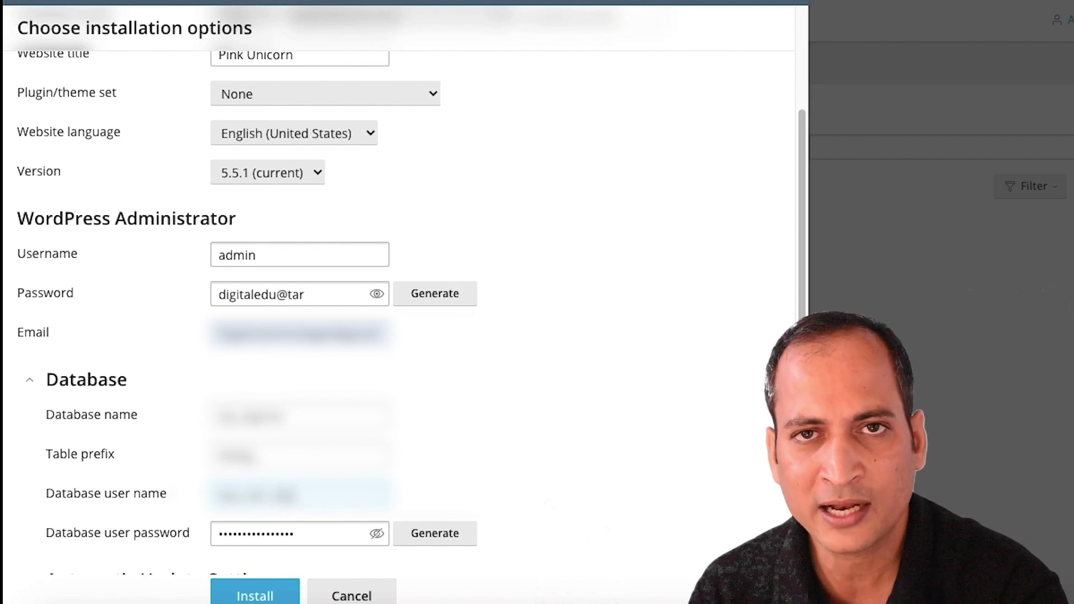
{"action": "type", "text": "user"}
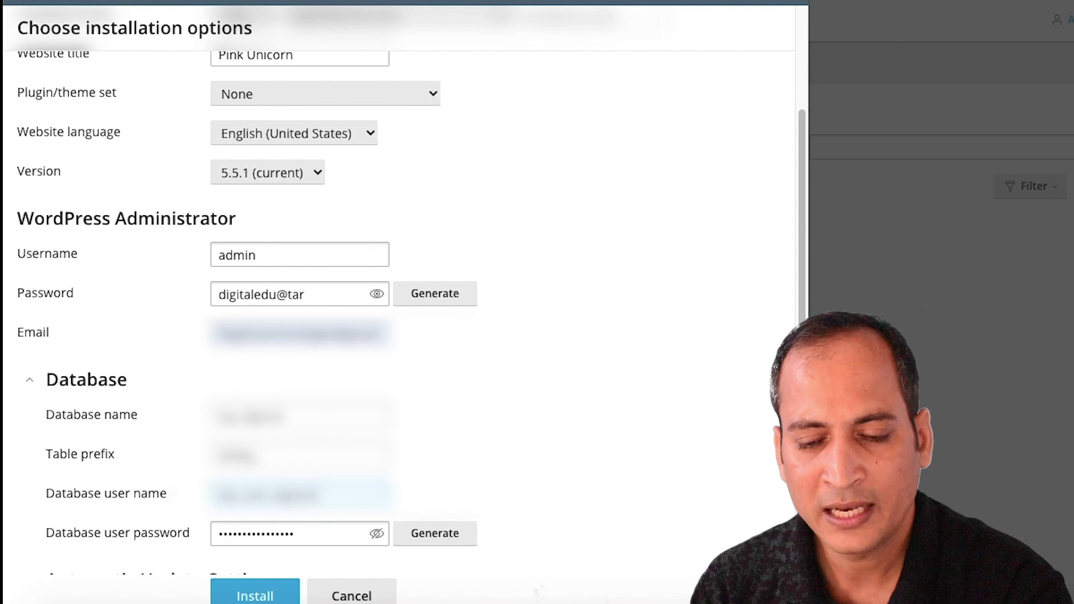
{"action": "scroll", "coordinate": [392, 308], "scroll_direction": "down", "scroll_amount": 1}
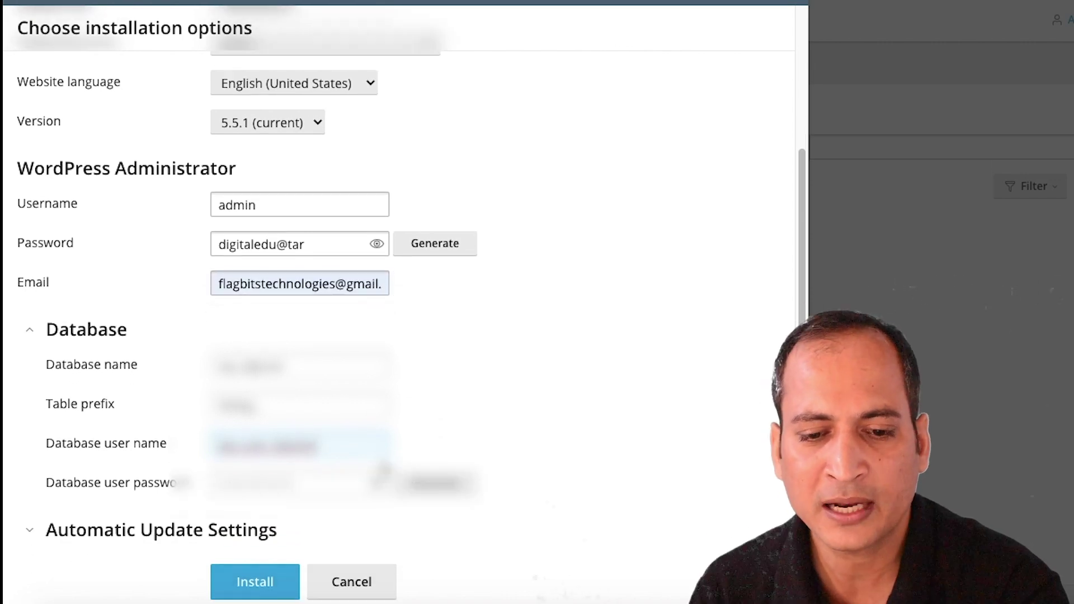
Delete the current database user password and expand Automatic Update Settings.
{"action": "left_click", "coordinate": [291, 482]}
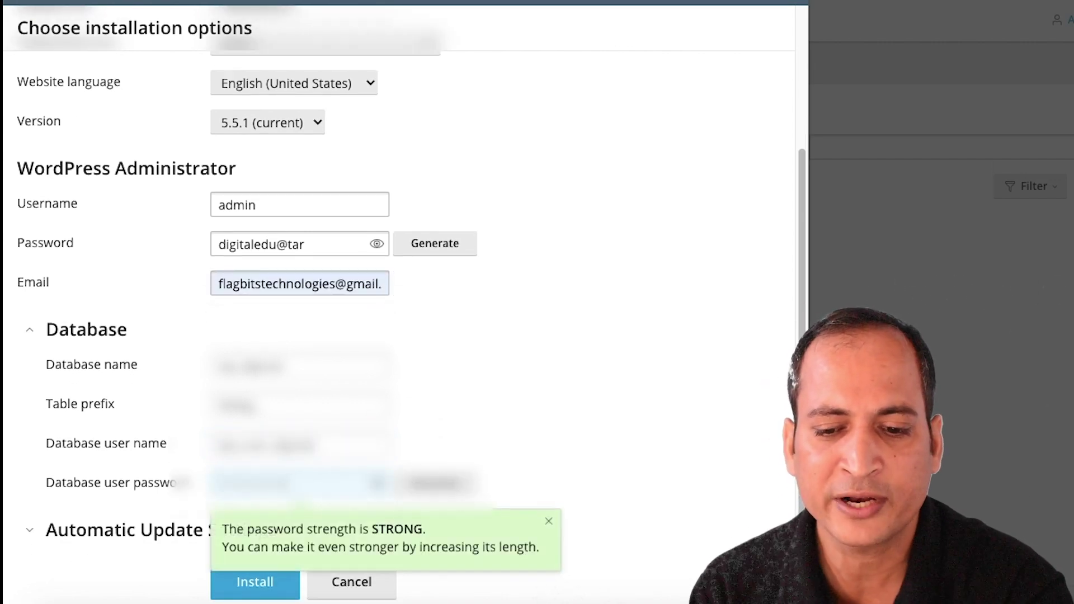
{"action": "key", "text": "BackSpace"}
{"action": "key", "text": "BackSpace"}
{"action": "key", "text": "BackSpace"}
{"action": "key", "text": "BackSpace"}
{"action": "key", "text": "BackSpace"}
{"action": "key", "text": "BackSpace"}
{"action": "key", "text": "BackSpace"}
{"action": "key", "text": "BackSpace"}
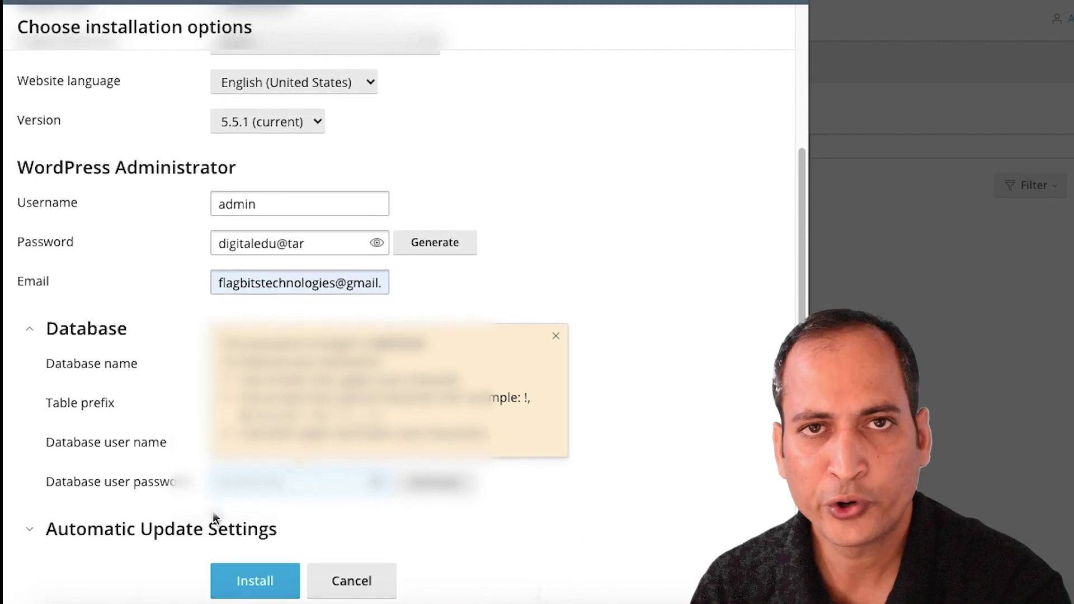
{"action": "left_click", "coordinate": [160, 536]}
Review the update options and try installing, which triggers a database password validation error.
{"action": "scroll", "coordinate": [353, 532], "scroll_direction": "down", "scroll_amount": 1}
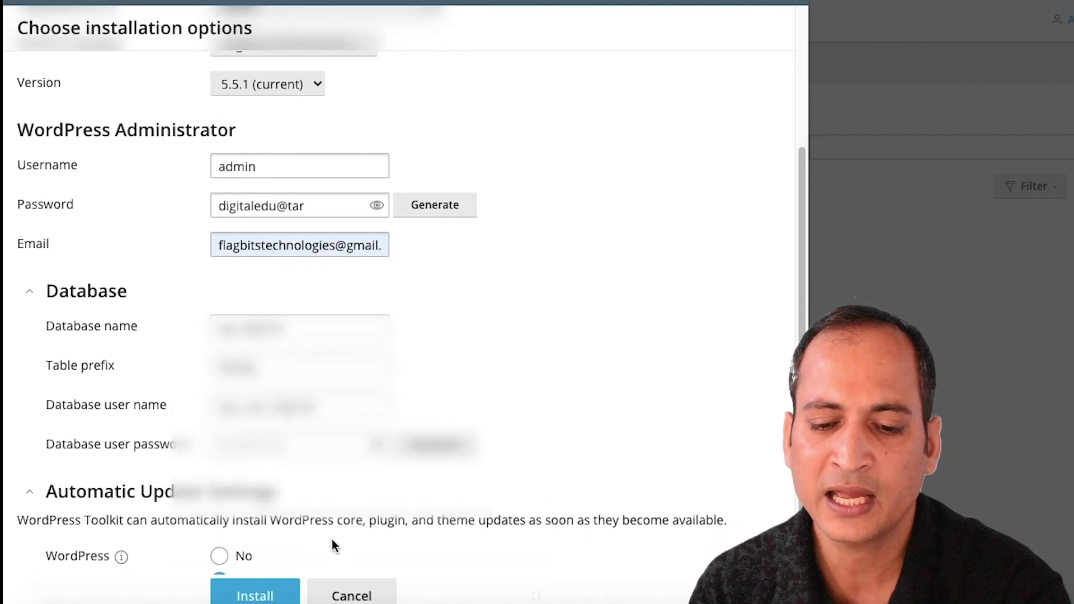
{"action": "scroll", "coordinate": [360, 487], "scroll_direction": "down", "scroll_amount": 3}
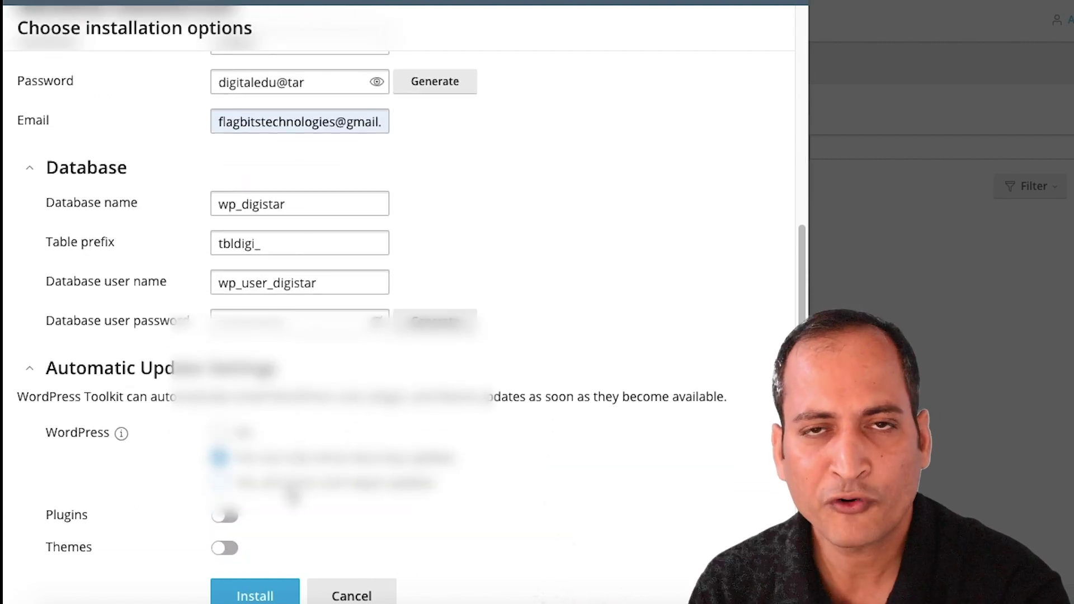
{"action": "scroll", "coordinate": [328, 502], "scroll_direction": "down", "scroll_amount": 1}
{"action": "left_click", "coordinate": [262, 582]}
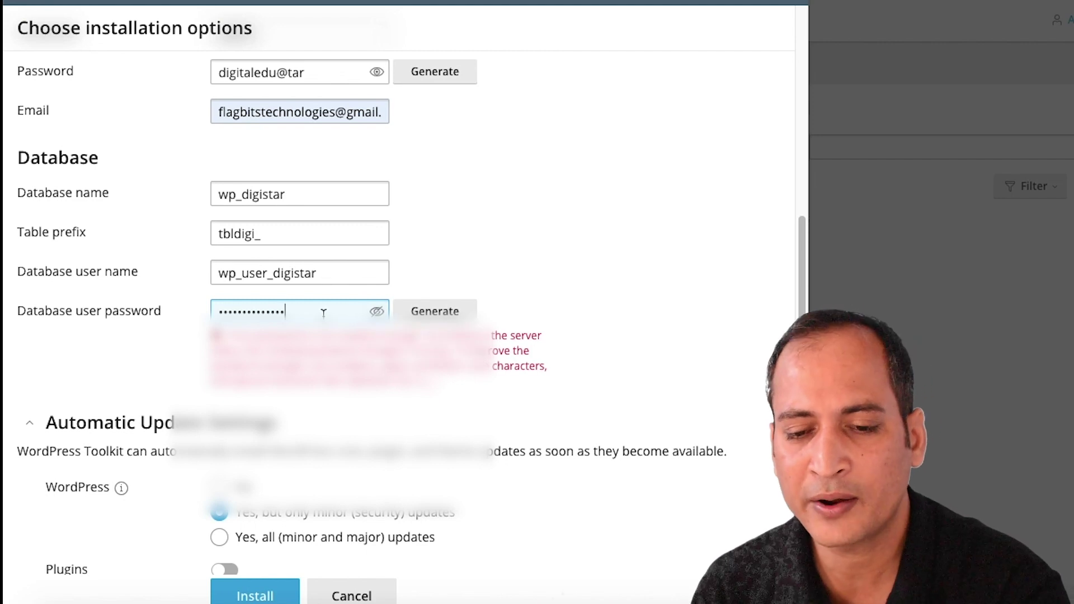
Type a new database user password and show it as plain text.
{"action": "key", "text": "BackSpace"}
{"action": "key", "text": "BackSpace"}
{"action": "key", "text": "BackSpace"}
{"action": "key", "text": "BackSpace"}
{"action": "key", "text": "BackSpace"}
{"action": "key", "text": "BackSpace"}
{"action": "key", "text": "BackSpace"}
{"action": "key", "text": "BackSpace"}
{"action": "key", "text": "BackSpace"}
{"action": "key", "text": "BackSpace"}
{"action": "key", "text": "BackSpace"}
{"action": "key", "text": "BackSpace"}
{"action": "key", "text": "BackSpace"}
{"action": "key", "text": "BackSpace"}
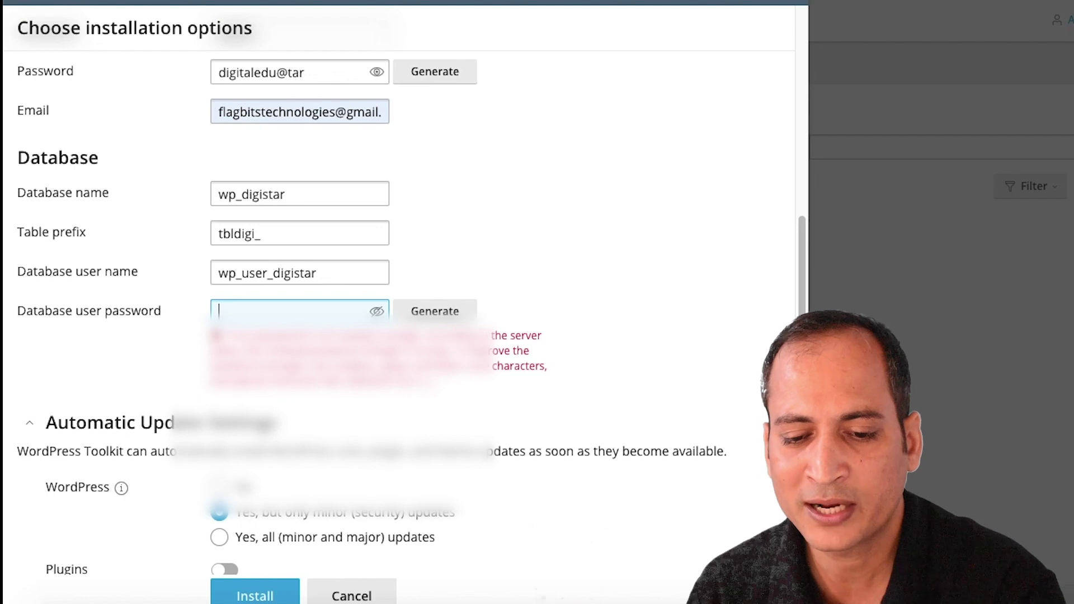
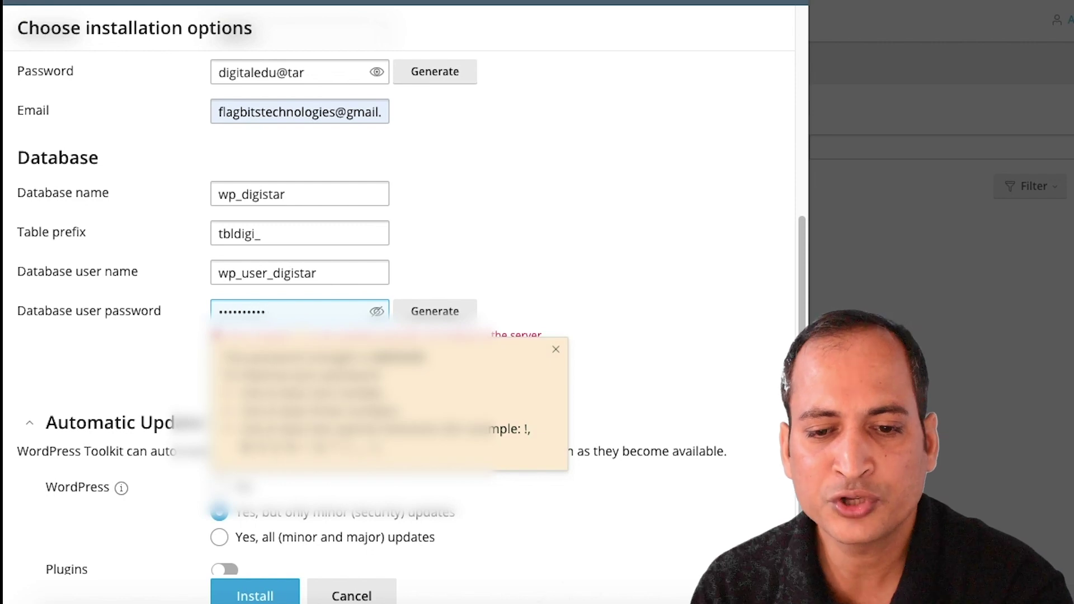
{"action": "left_click", "coordinate": [376, 311]}
Rework the password's ending to make it longer with extra special characters.
{"action": "left_click", "coordinate": [311, 311]}
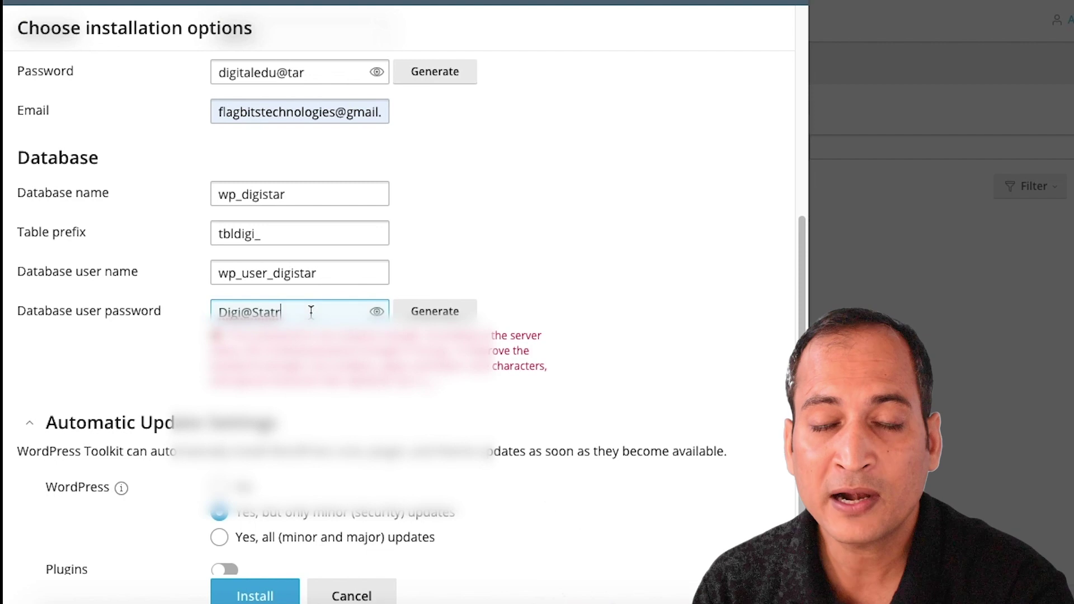
{"action": "key", "text": "BackSpace"}
{"action": "key", "text": "BackSpace"}
{"action": "key", "text": "BackSpace"}
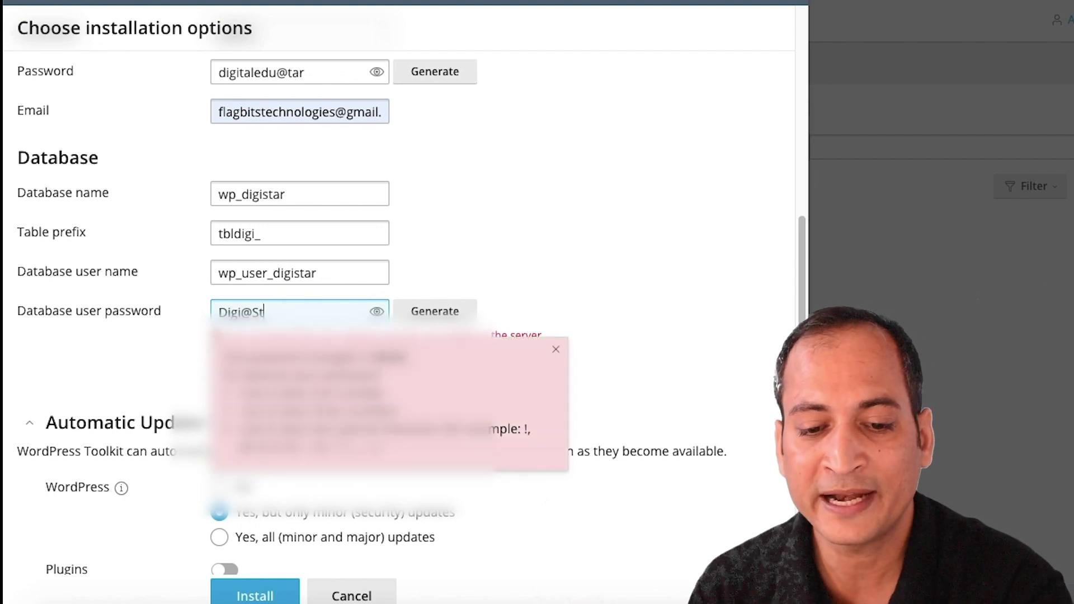
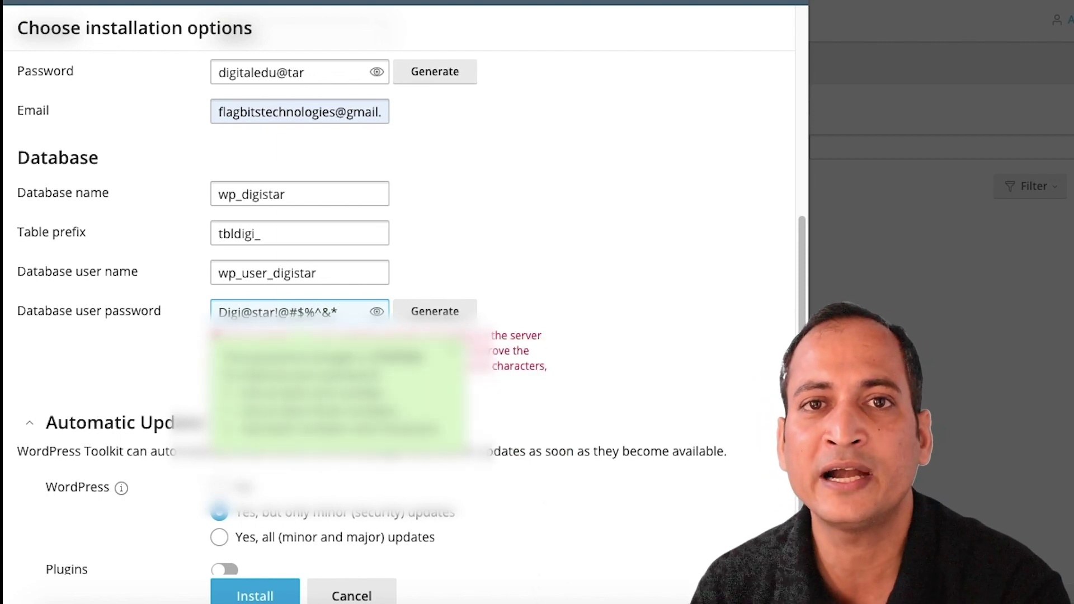
{"action": "left_click", "coordinate": [488, 268]}
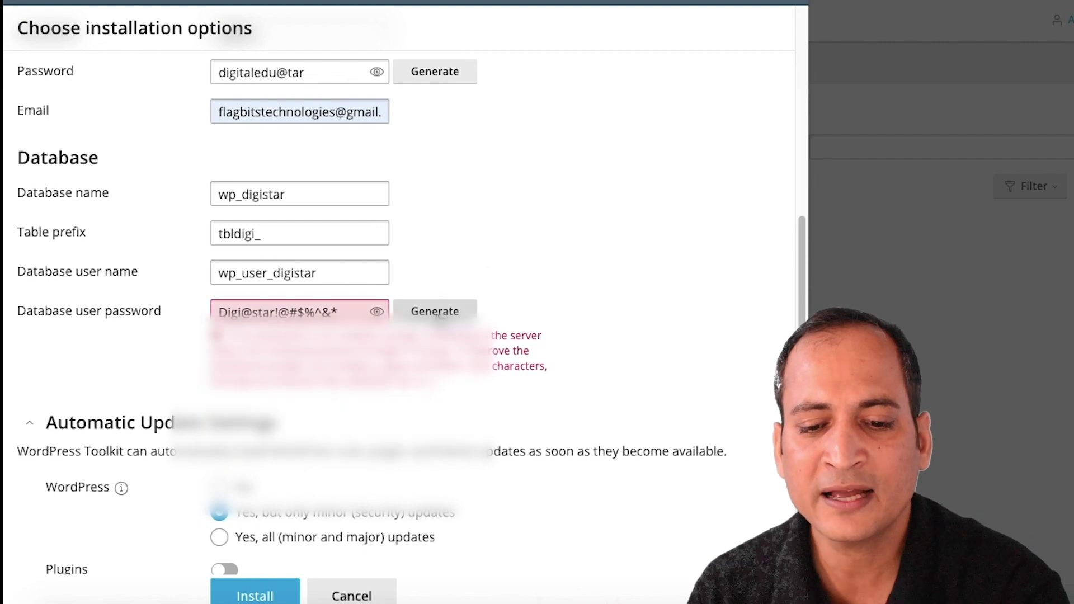
Run the WordPress install and choose 'No, thanks' on the plugin prompt after completion.
{"action": "left_click", "coordinate": [267, 596]}
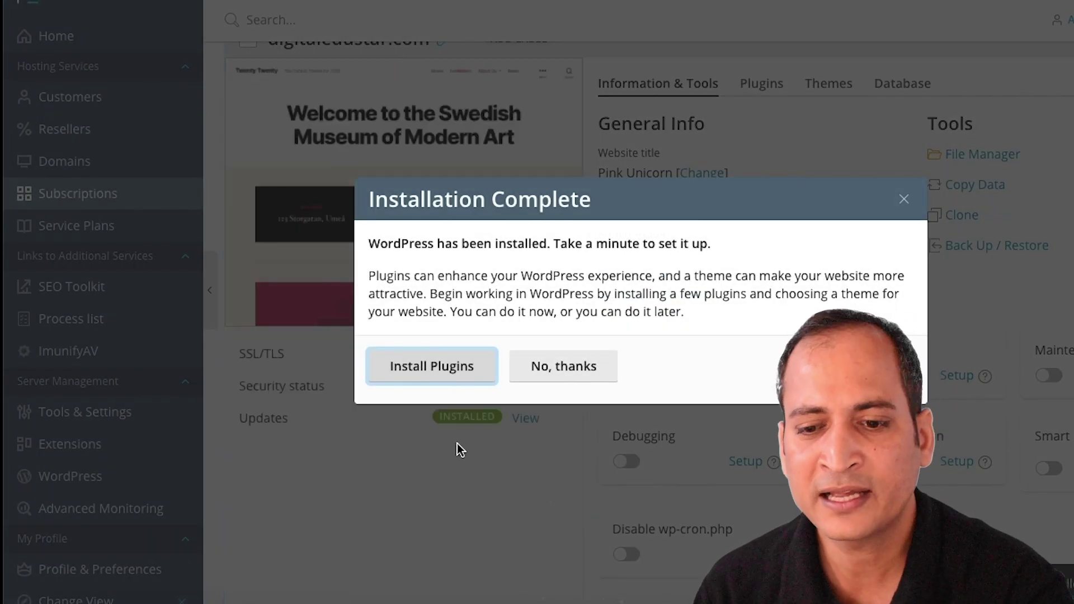
{"action": "left_click", "coordinate": [517, 366]}
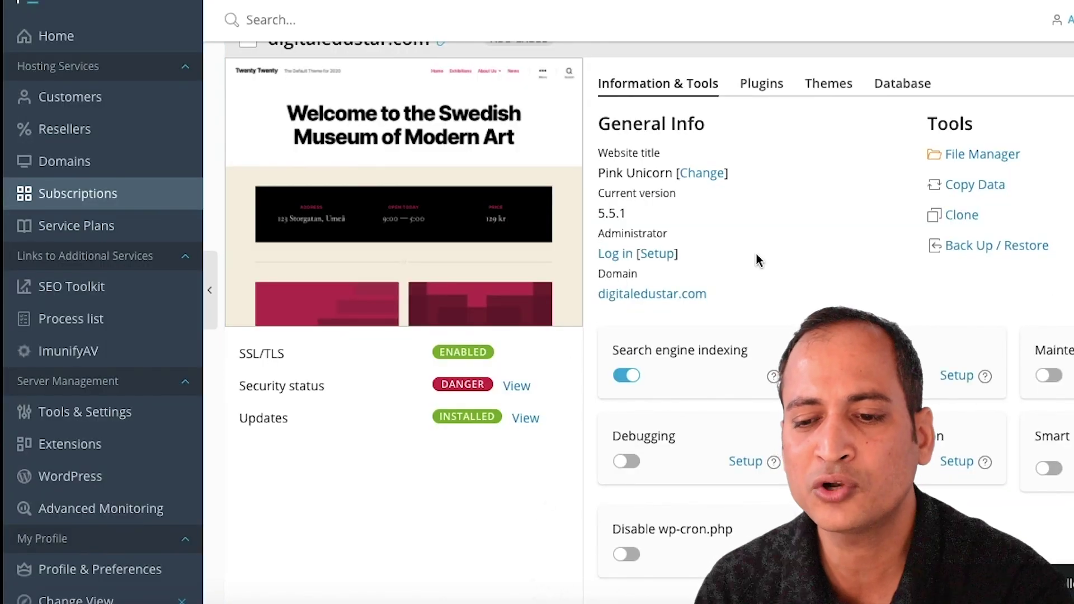
{"action": "scroll", "coordinate": [758, 260], "scroll_direction": "down", "scroll_amount": 3}
{"action": "scroll", "coordinate": [759, 260], "scroll_direction": "up", "scroll_amount": 3}
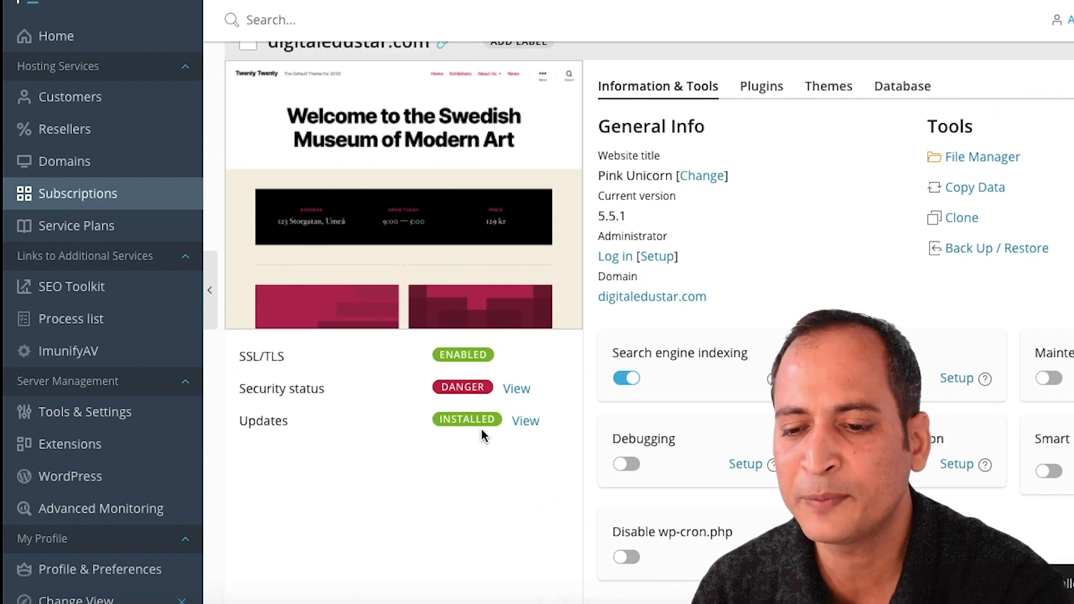
{"action": "scroll", "coordinate": [744, 309], "scroll_direction": "up", "scroll_amount": 4}
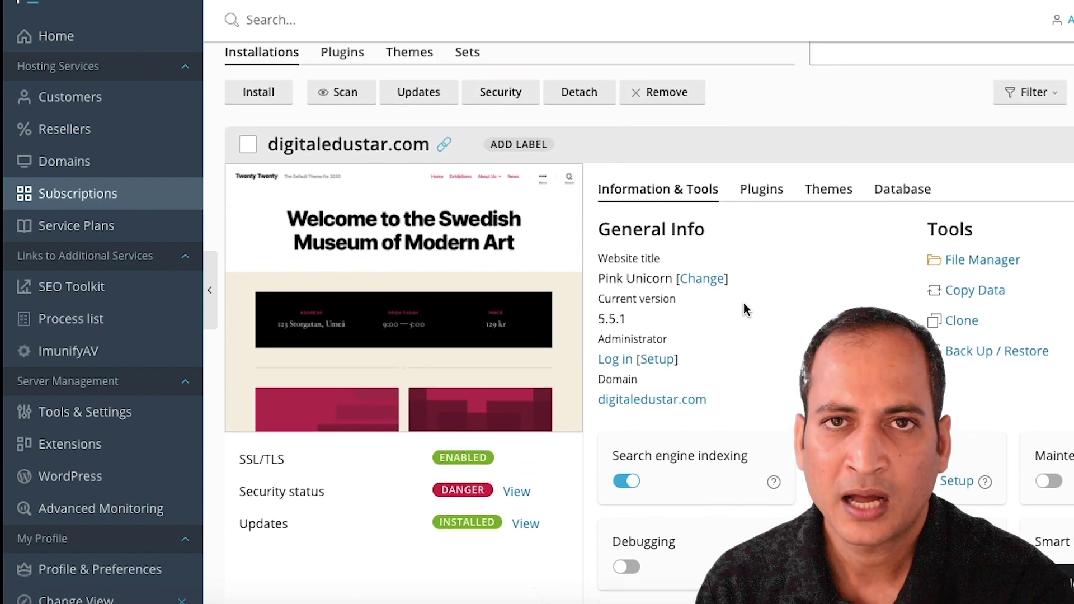
{"action": "left_click", "coordinate": [762, 220]}
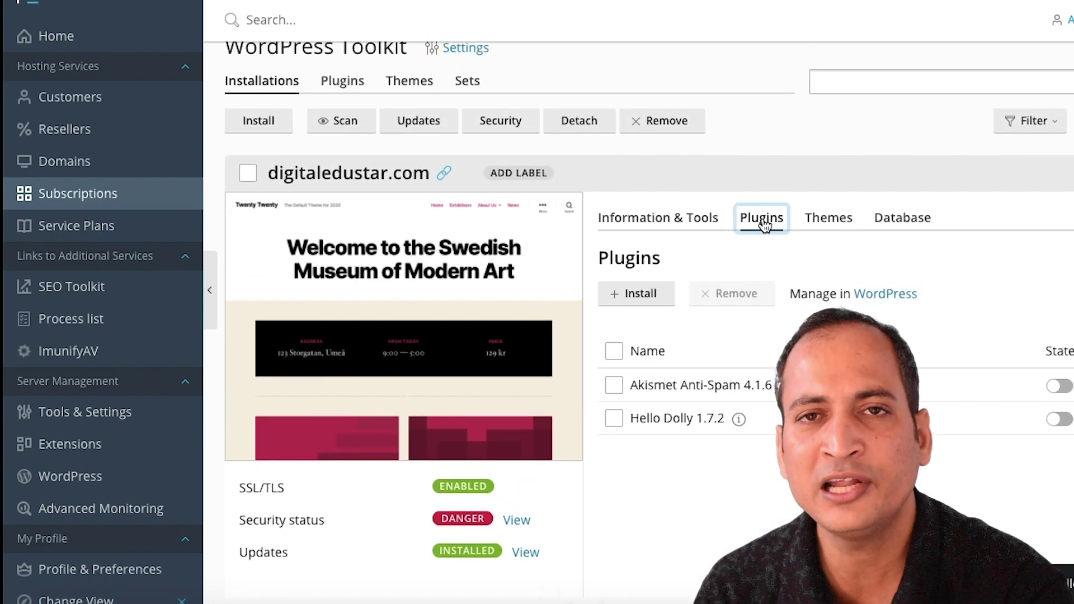
{"action": "left_click", "coordinate": [842, 223]}
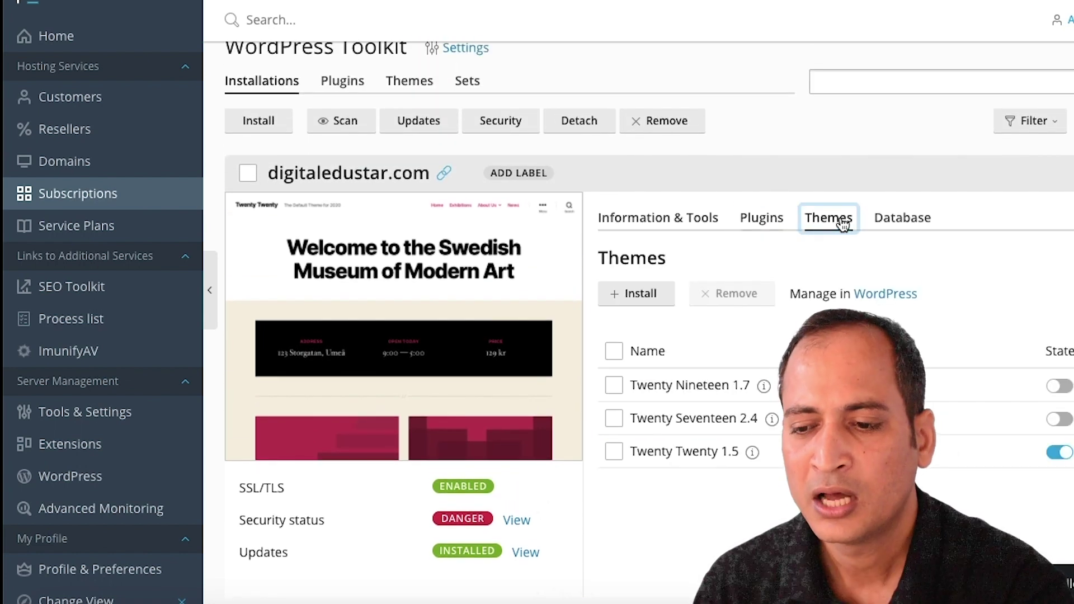
{"action": "left_click", "coordinate": [901, 224]}
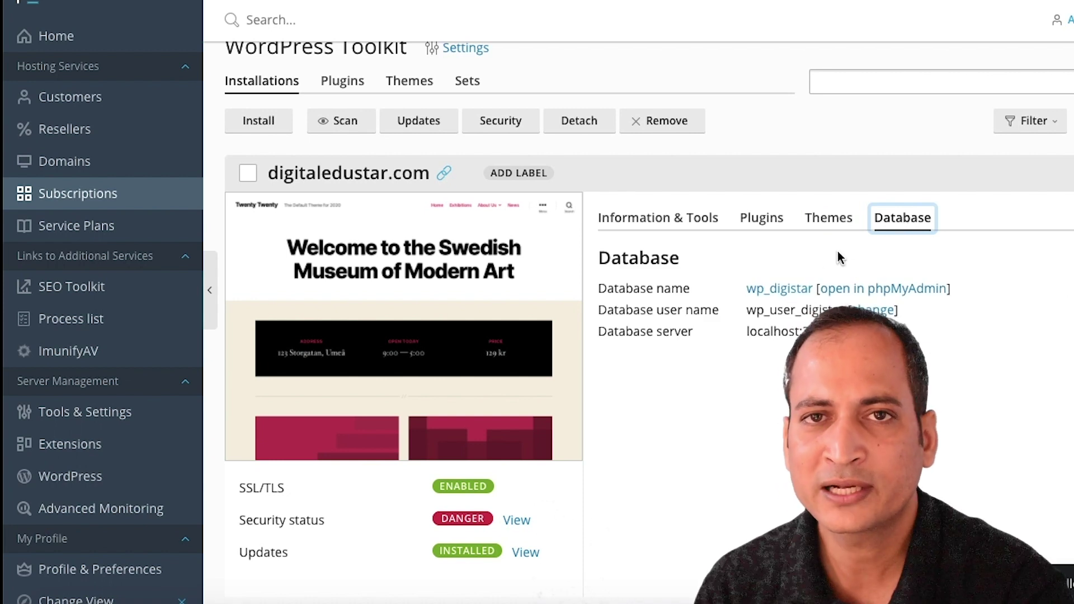
{"action": "left_click", "coordinate": [826, 223]}
{"action": "left_click", "coordinate": [761, 218]}
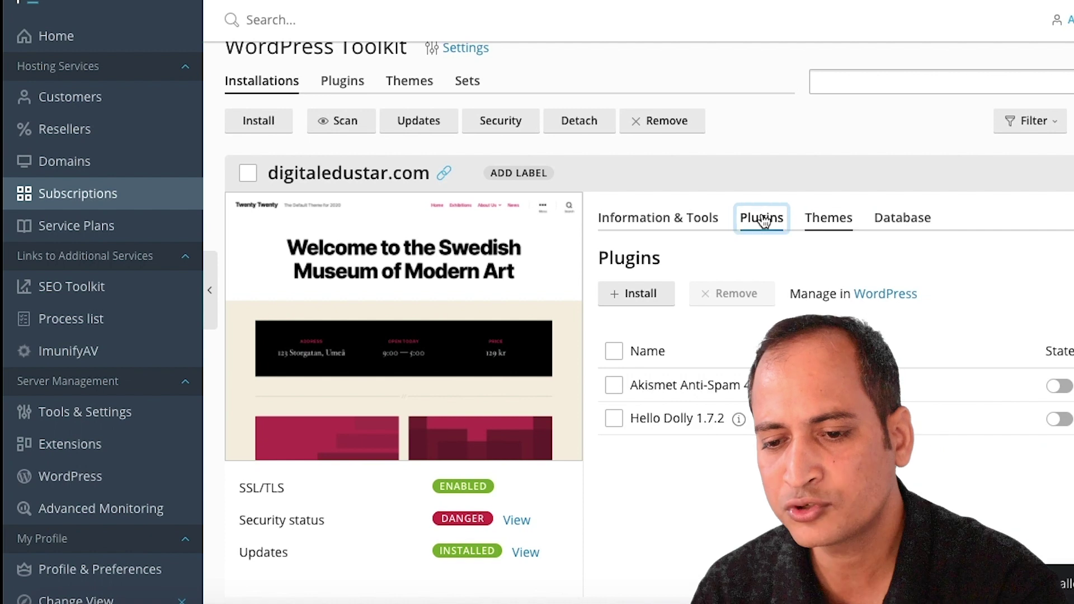
{"action": "left_click", "coordinate": [691, 222]}
{"action": "scroll", "coordinate": [626, 190], "scroll_direction": "up", "scroll_amount": 2}
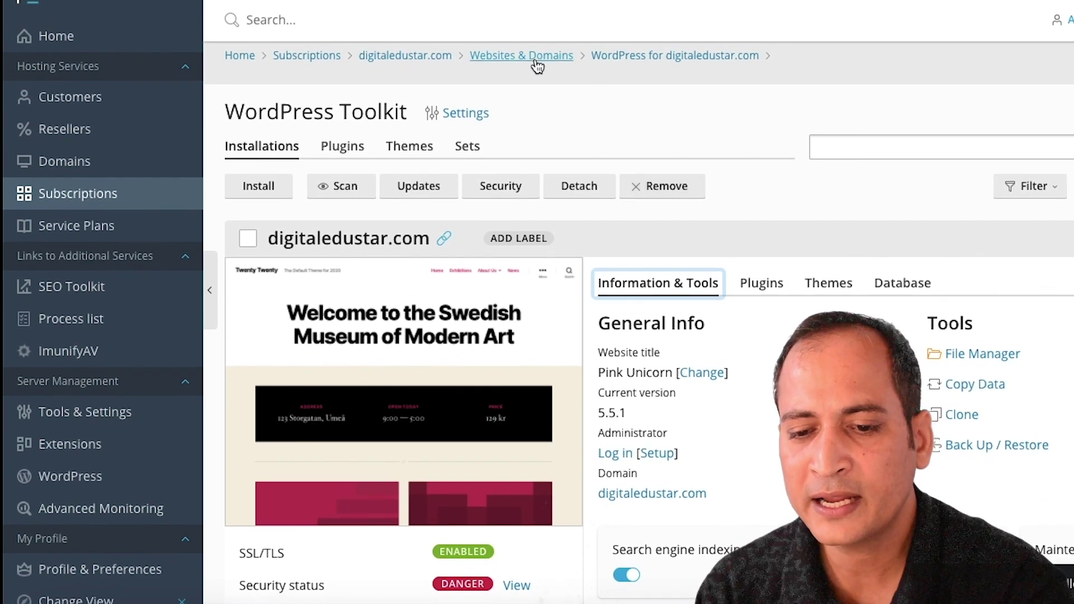
Go back to Websites & Domains and open DNS Settings for digitaledustar.com, scrolling its records.
{"action": "left_click", "coordinate": [536, 57]}
{"action": "left_click", "coordinate": [654, 306]}
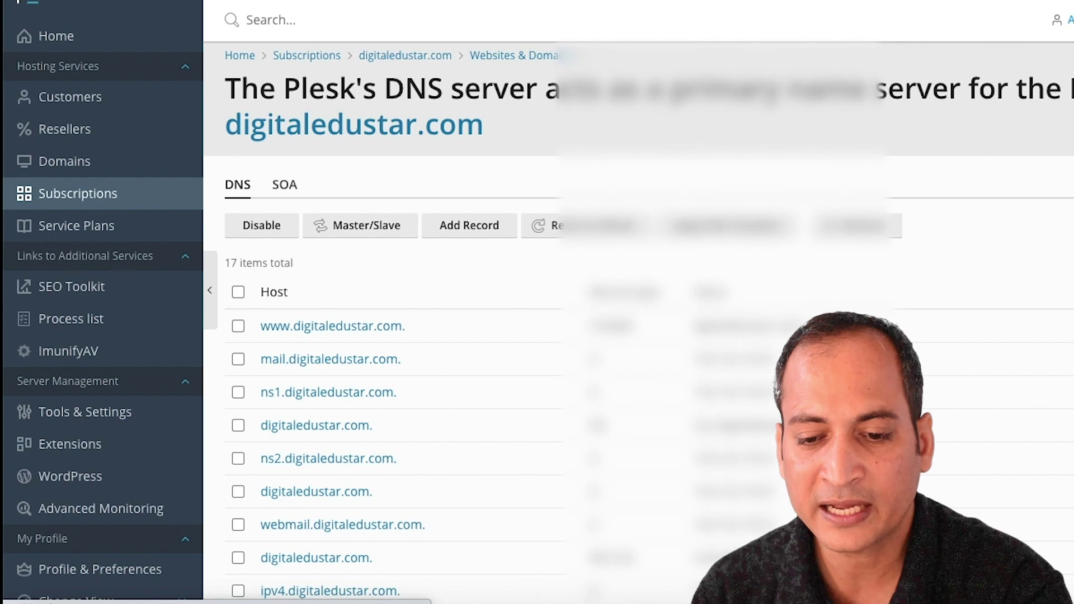
{"action": "scroll", "coordinate": [647, 406], "scroll_direction": "down", "scroll_amount": 2}
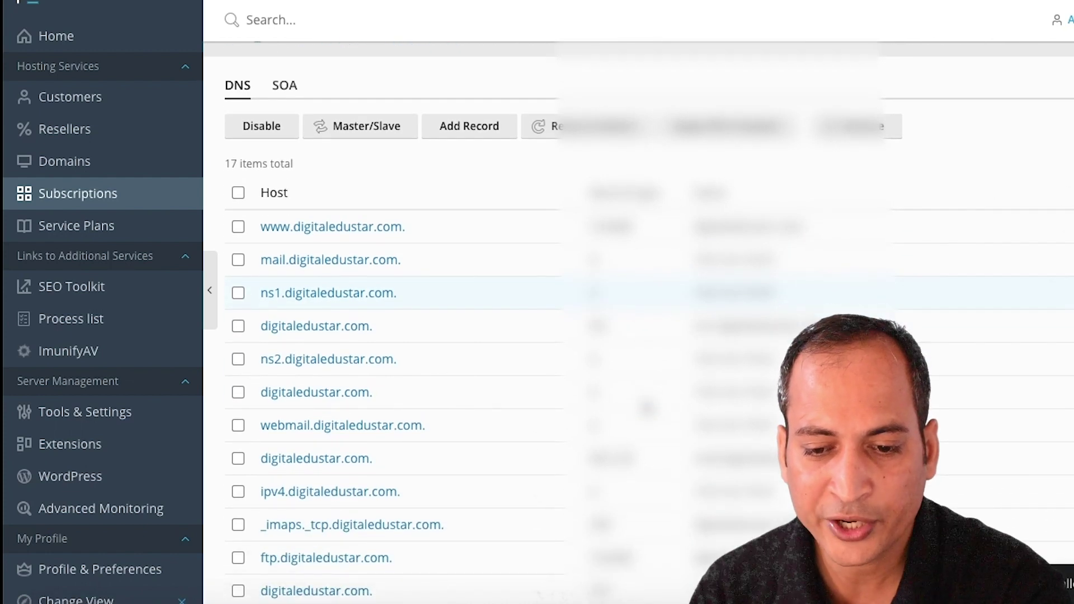
{"action": "scroll", "coordinate": [647, 406], "scroll_direction": "down", "scroll_amount": 2}
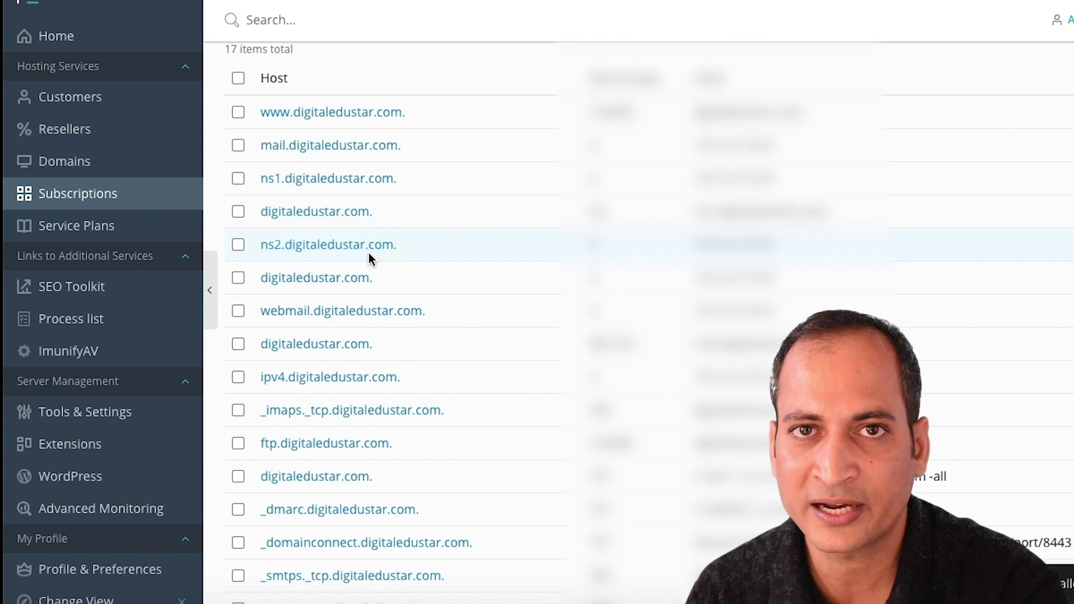
Highlight the ns2.digitaledustar.com. and ns1.digitaledustar.com. host names in the DNS list.
{"action": "left_click_drag", "start_coordinate": [402, 246], "coordinate": [260, 245]}
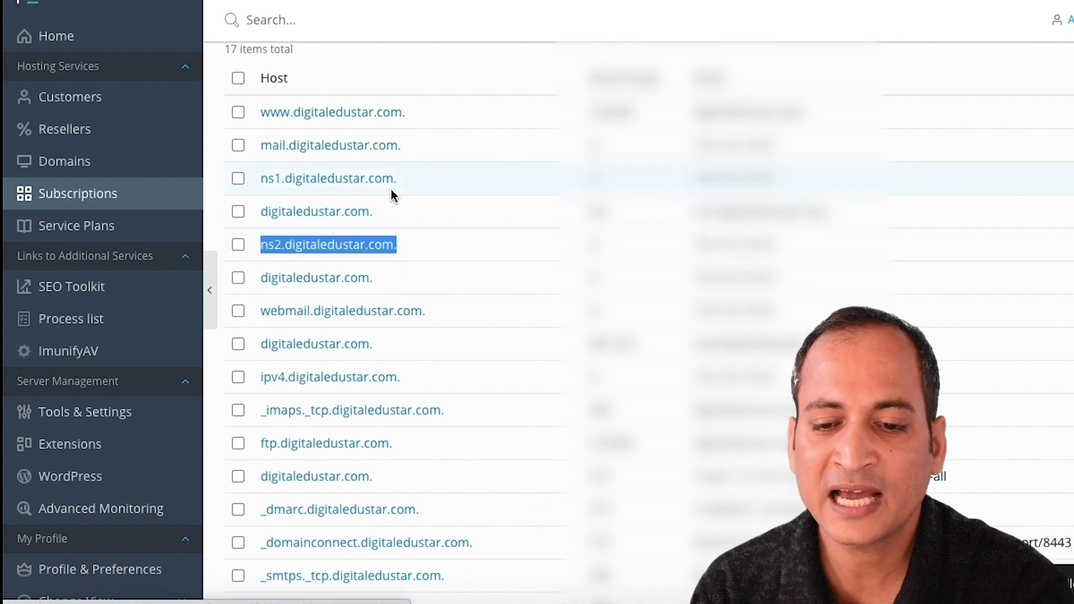
{"action": "left_click_drag", "start_coordinate": [408, 184], "coordinate": [259, 182]}
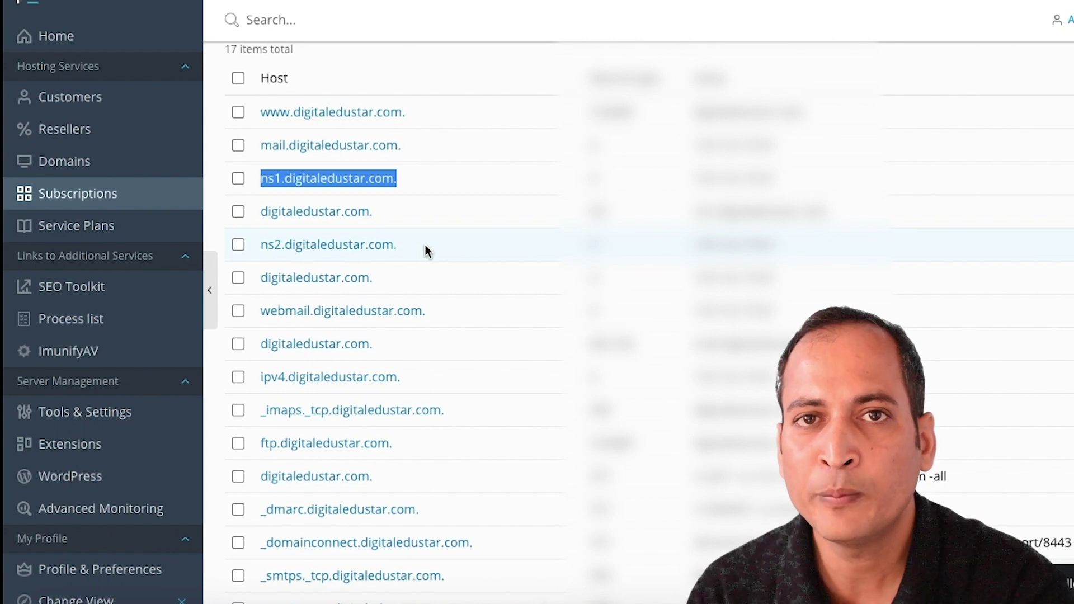
{"action": "scroll", "coordinate": [426, 251], "scroll_direction": "up", "scroll_amount": 1}
{"action": "scroll", "coordinate": [427, 251], "scroll_direction": "up", "scroll_amount": 1}
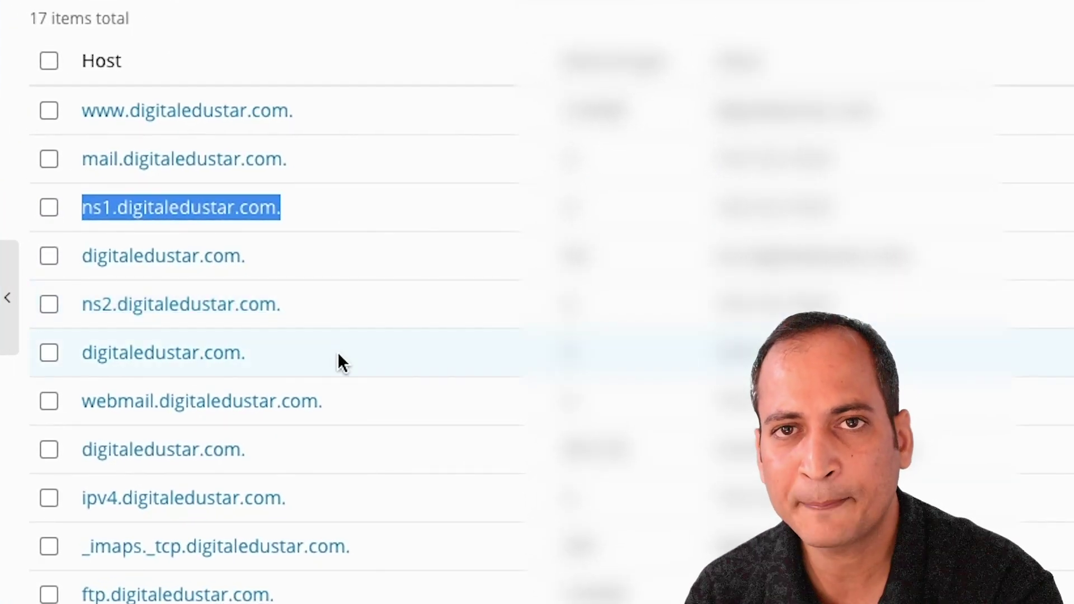
{"action": "scroll", "coordinate": [338, 360], "scroll_direction": "down", "scroll_amount": 3}
{"action": "scroll", "coordinate": [339, 356], "scroll_direction": "down", "scroll_amount": 3}
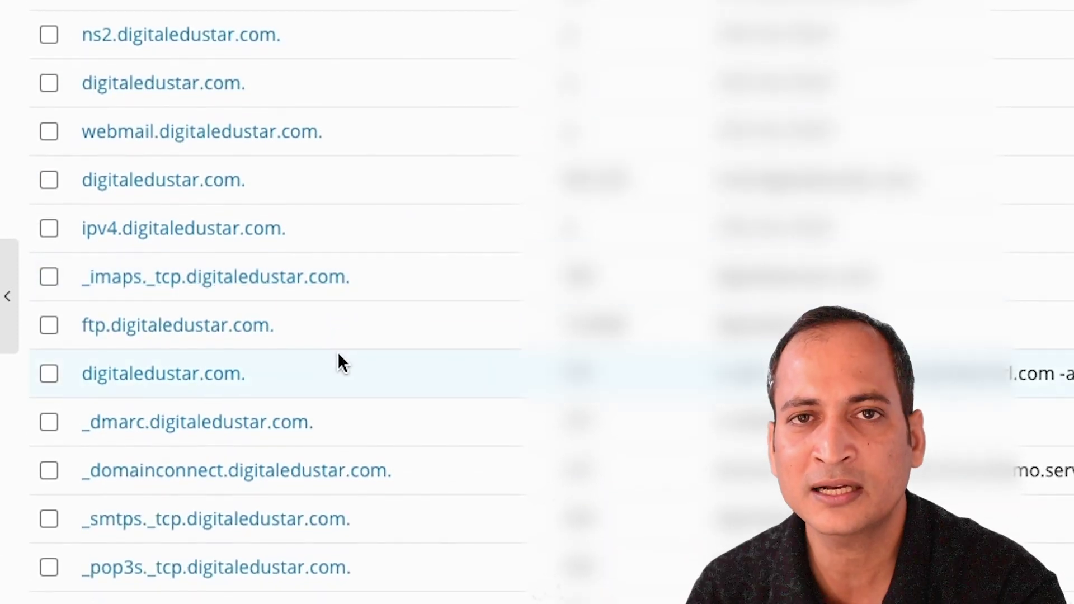
{"action": "scroll", "coordinate": [338, 356], "scroll_direction": "up", "scroll_amount": 8}
{"action": "scroll", "coordinate": [338, 355], "scroll_direction": "up", "scroll_amount": 4}
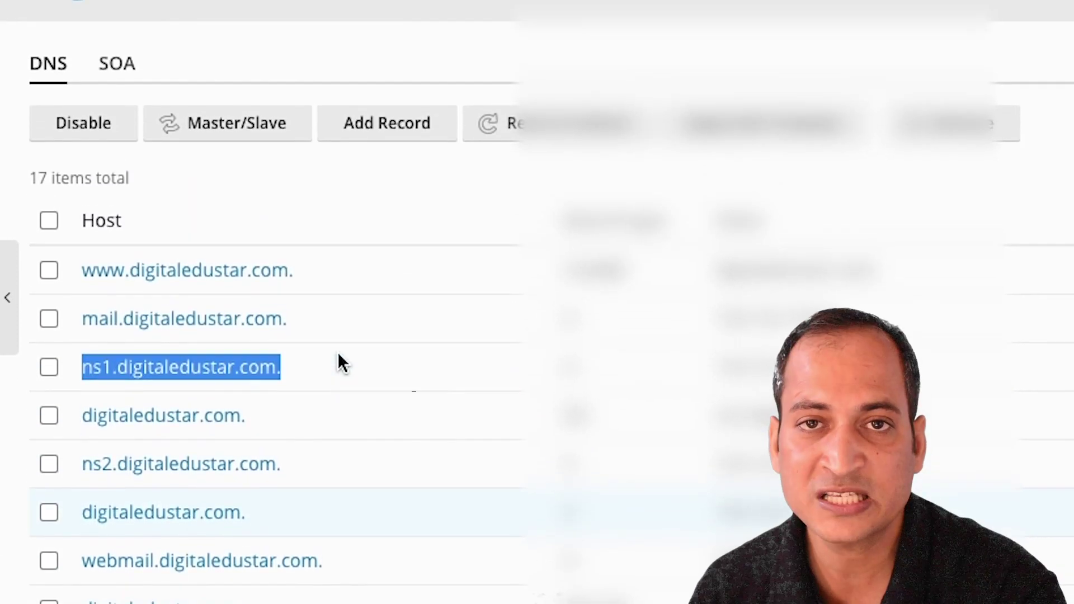
{"action": "scroll", "coordinate": [340, 361], "scroll_direction": "down", "scroll_amount": 1}
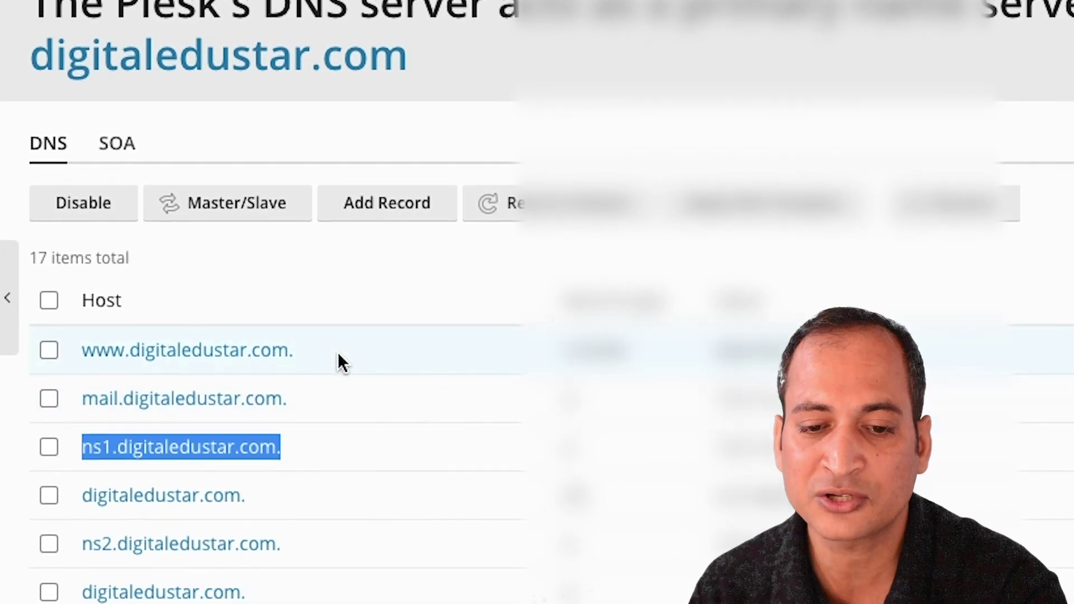